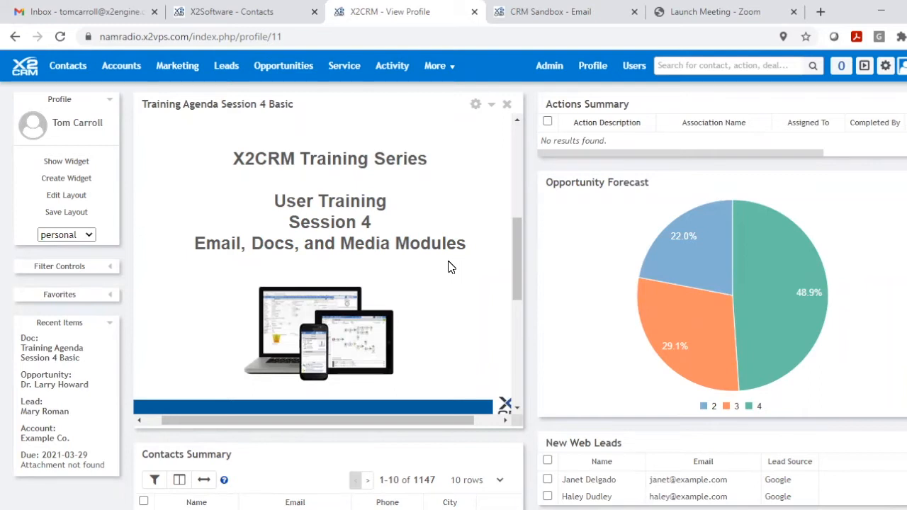
- Read through the Training Agenda Session 4 Basic document on the profile dashboard and collapse its widget
scroll(452, 267, "down", 5)
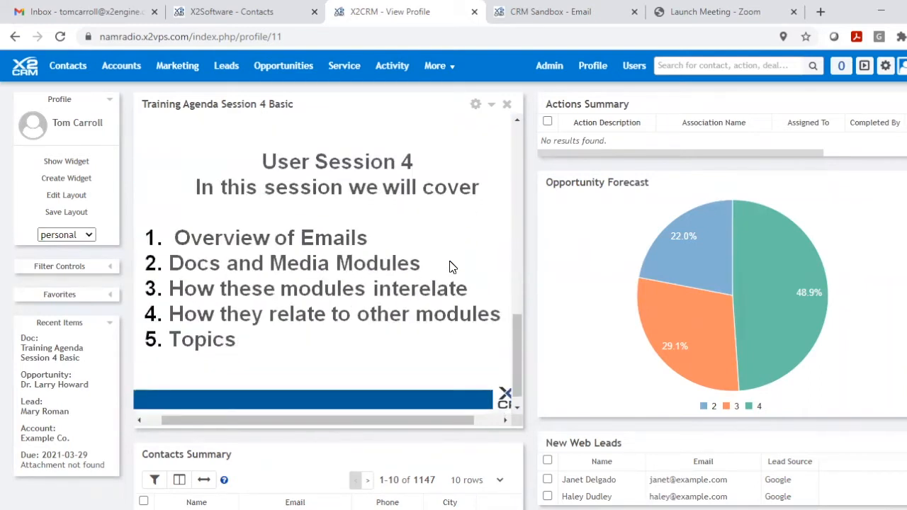
scroll(452, 268, "down", 1)
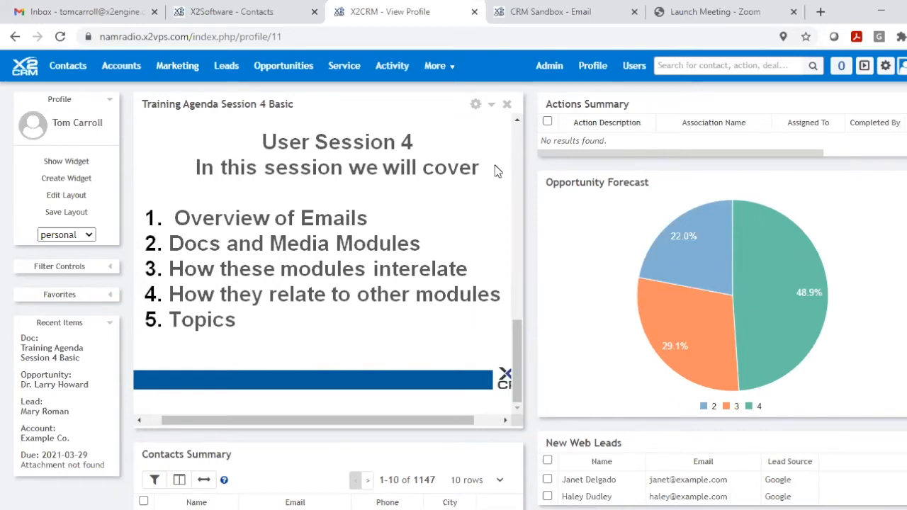
left_click(494, 107)
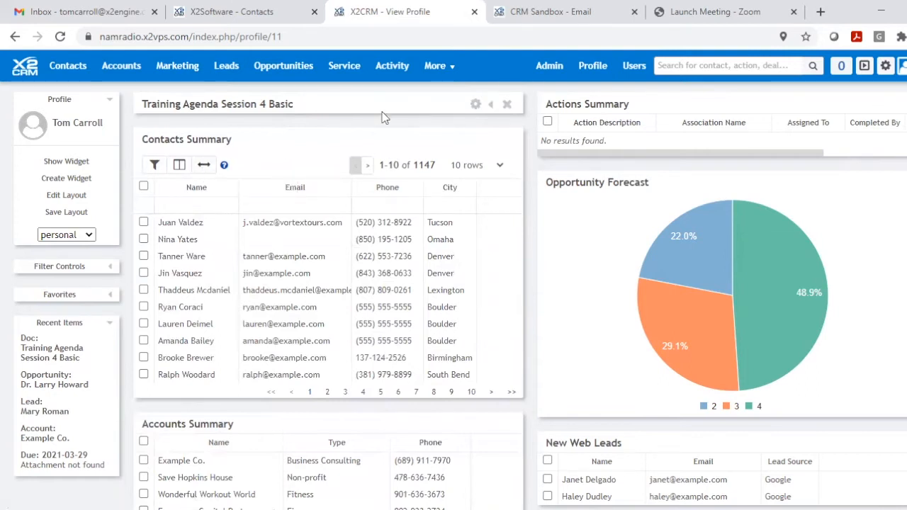
- Show the list of all contacts and open the record of the first contact, from Vortex Tours
mouse_move(125, 71)
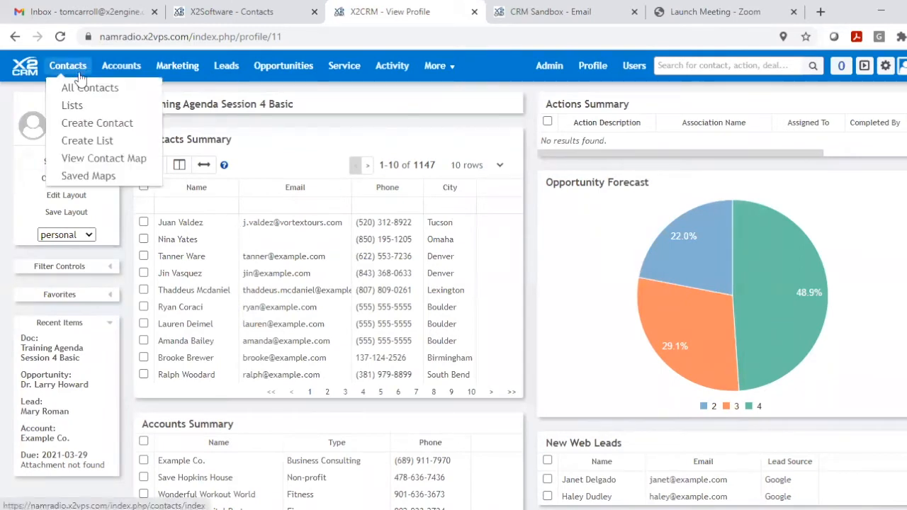
left_click(83, 89)
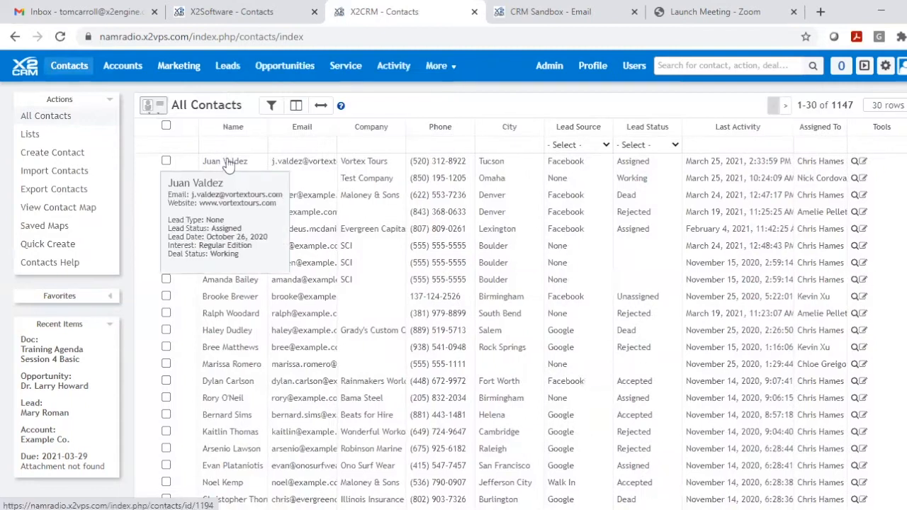
left_click(227, 163)
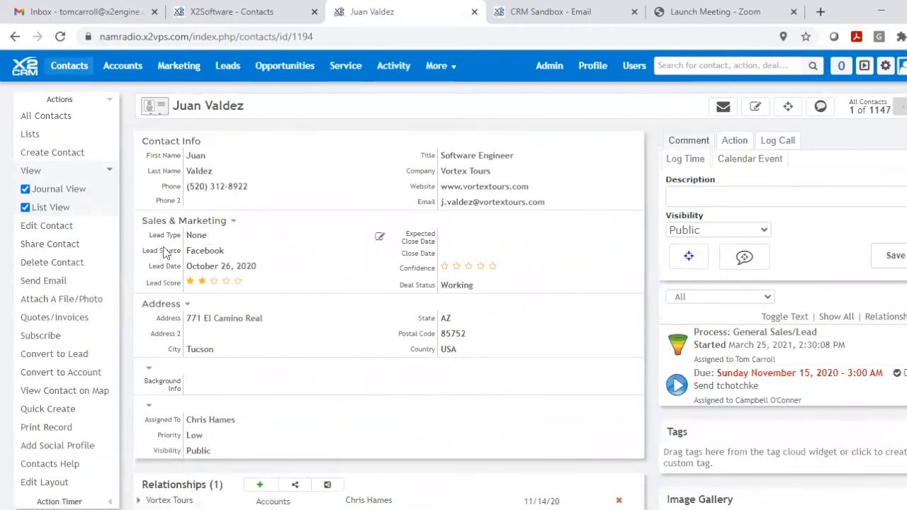
- Start an email to the contact with each of the record's two send-email commands, discarding each draft
left_click(39, 284)
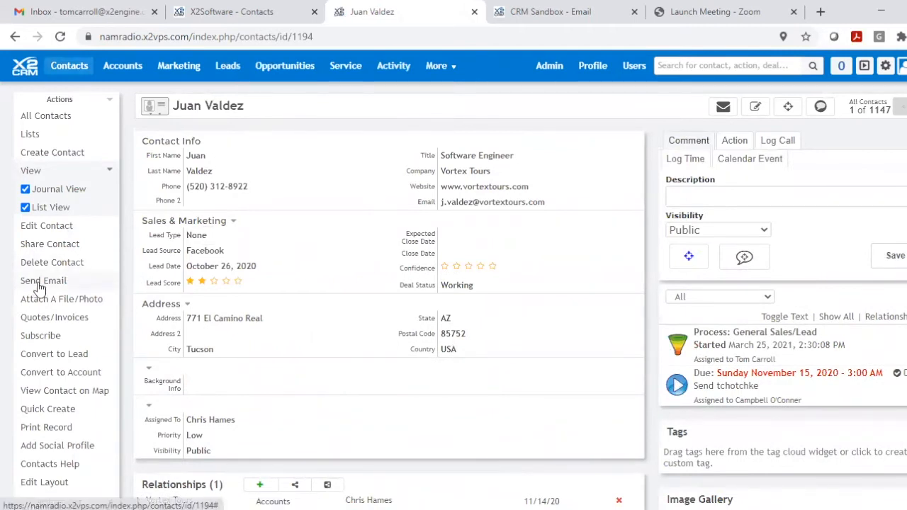
left_click_drag(625, 98, 476, 95)
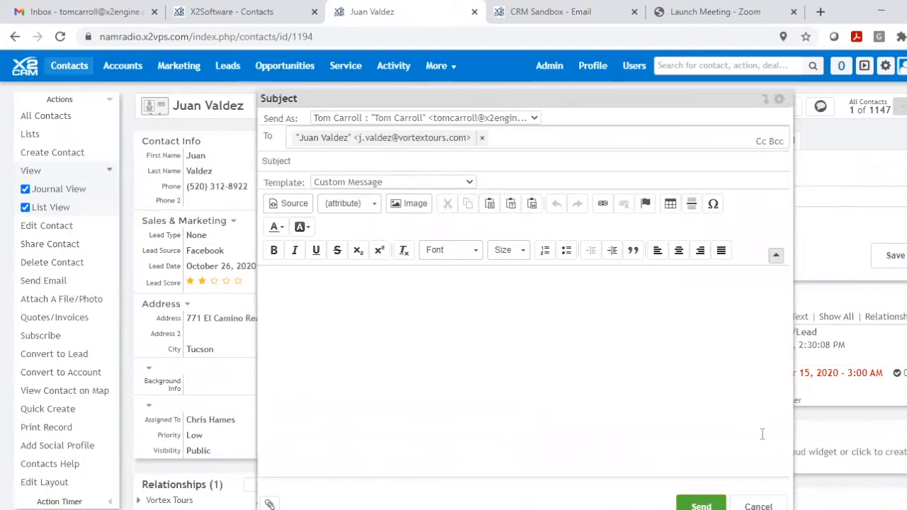
left_click(758, 506)
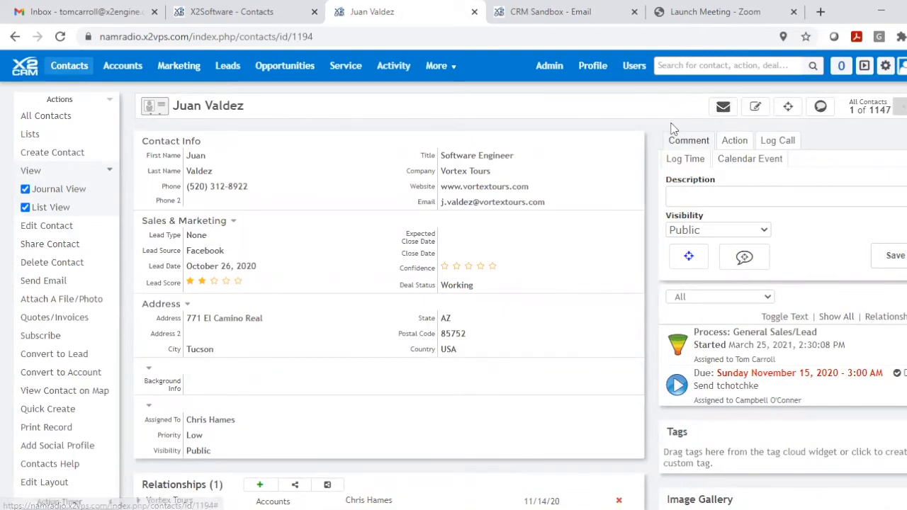
left_click(724, 108)
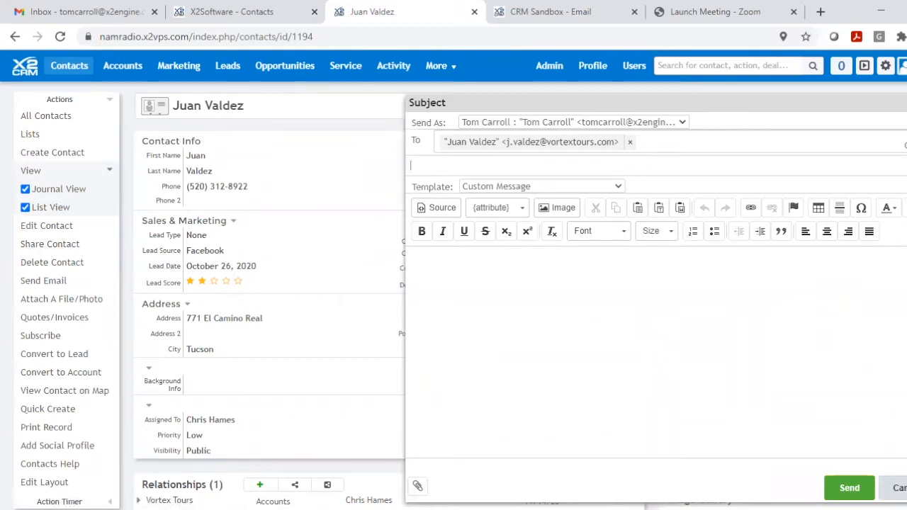
left_click(898, 488)
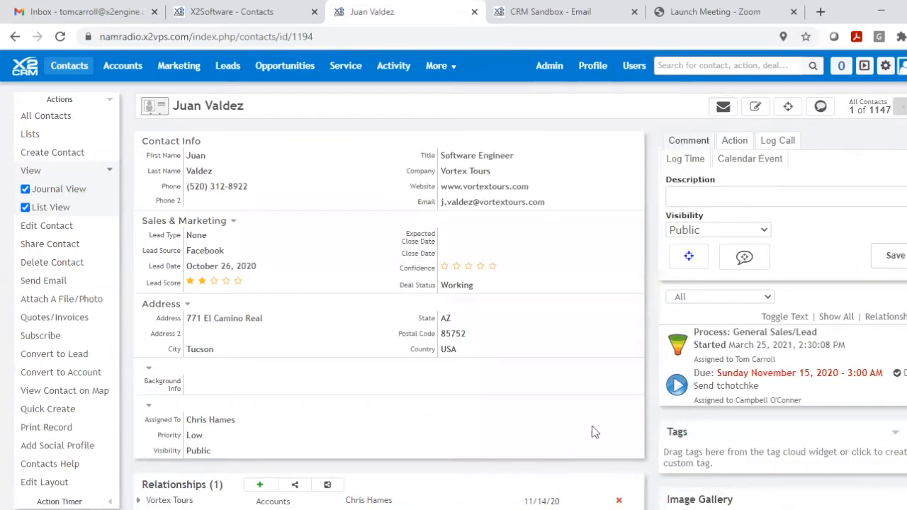
- Start an email from the contact's email address, keep the personal account as sender, and discard the draft
left_click(482, 204)
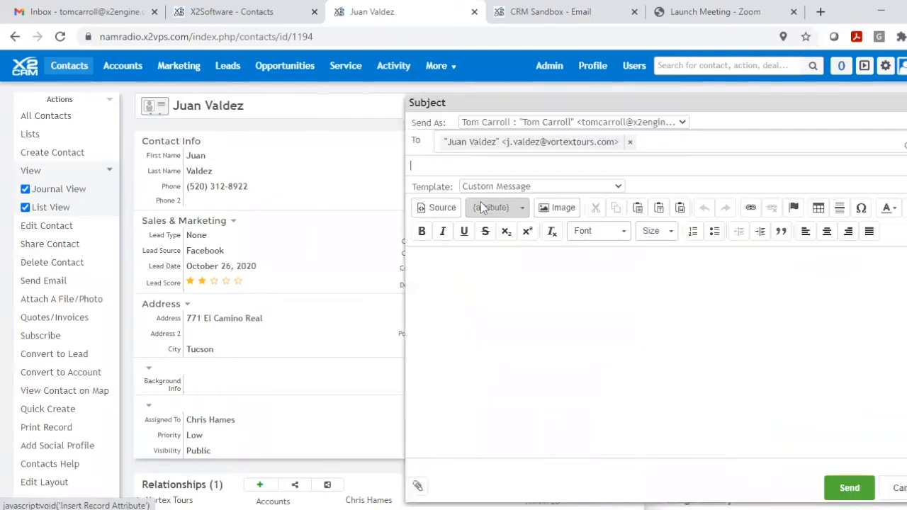
left_click_drag(645, 109, 472, 100)
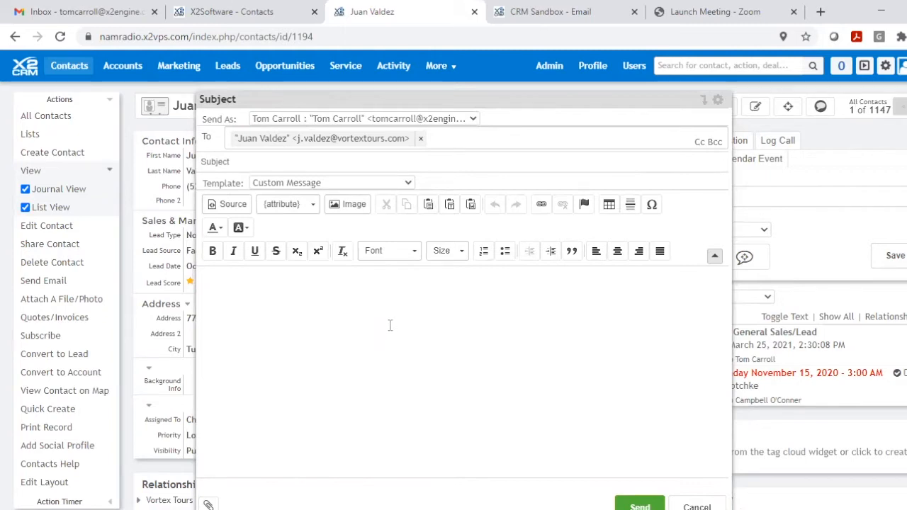
left_click(473, 121)
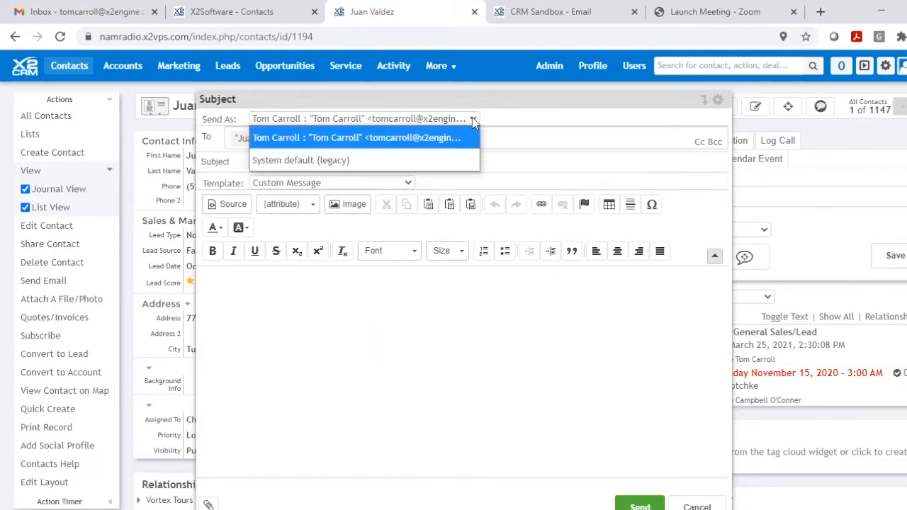
left_click(444, 139)
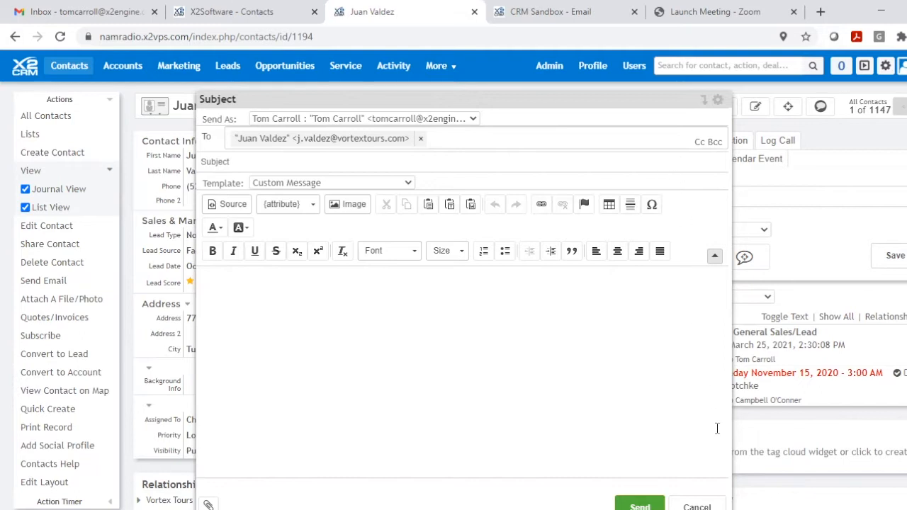
left_click(697, 506)
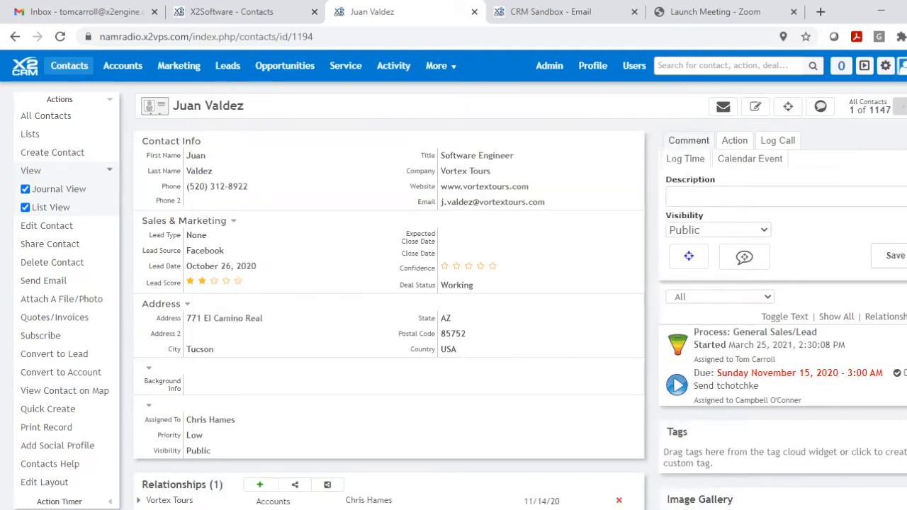
- Open the third-party application password settings and start adding a new Google Email Account
mouse_move(903, 66)
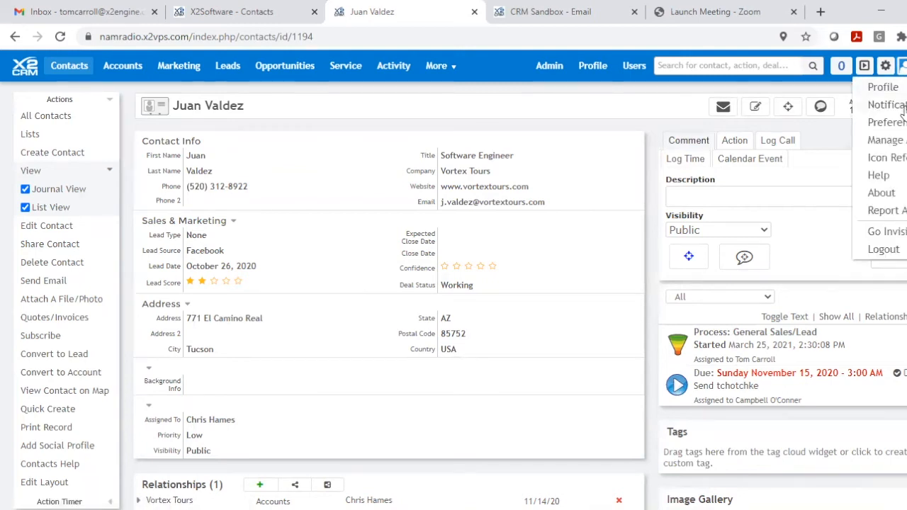
left_click(894, 146)
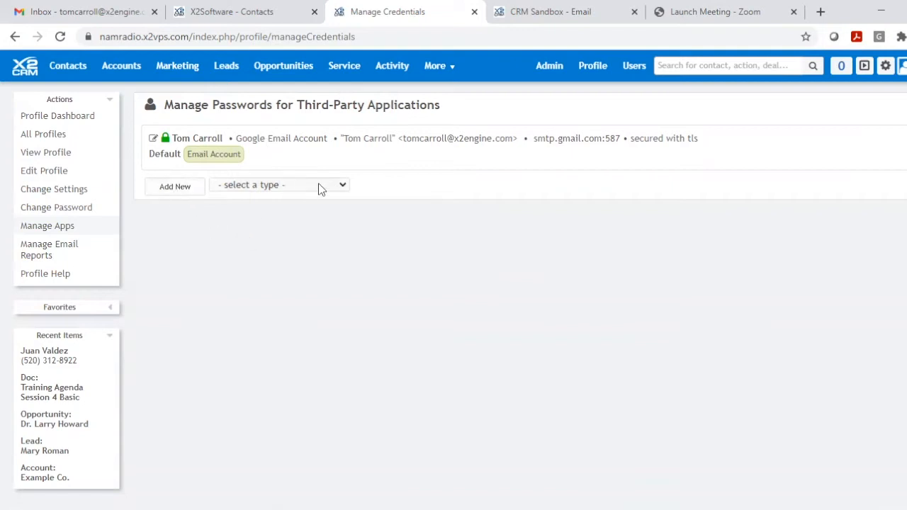
left_click(344, 186)
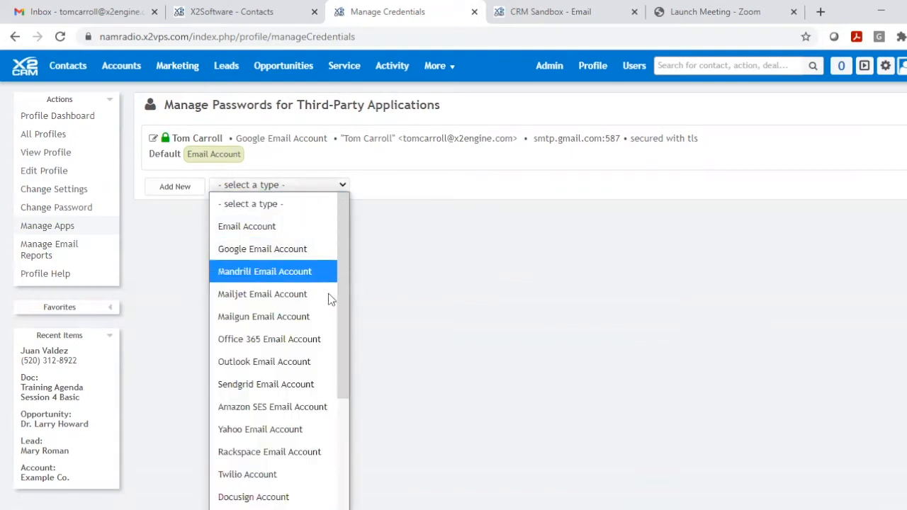
left_click(257, 257)
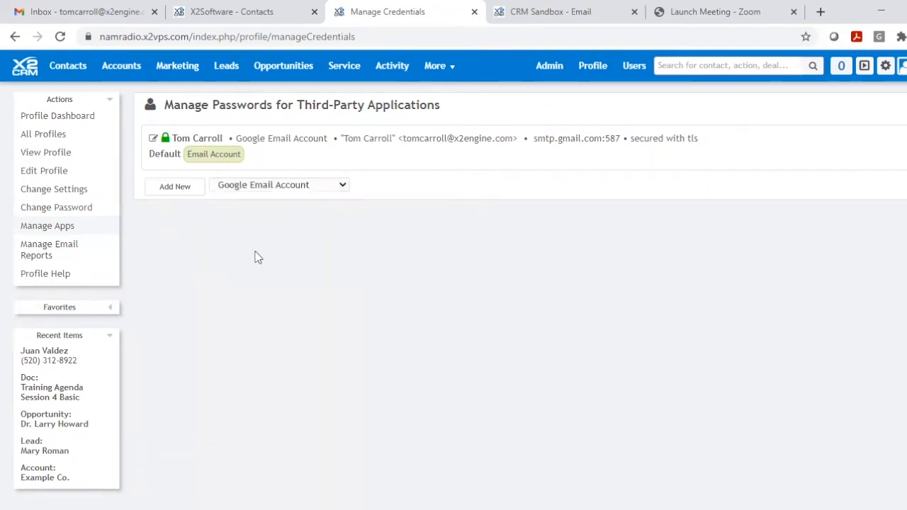
left_click(175, 187)
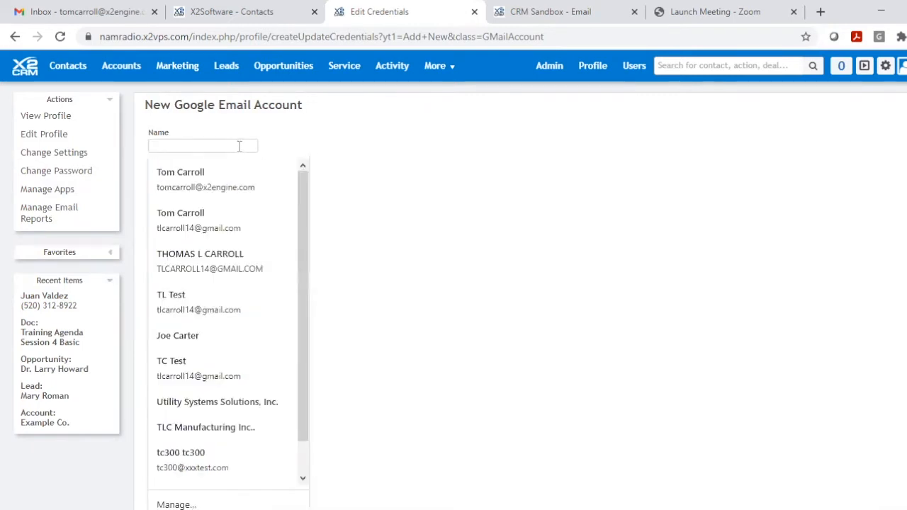
- Leave the new Google email account's name empty and set its owner to You
left_click(386, 149)
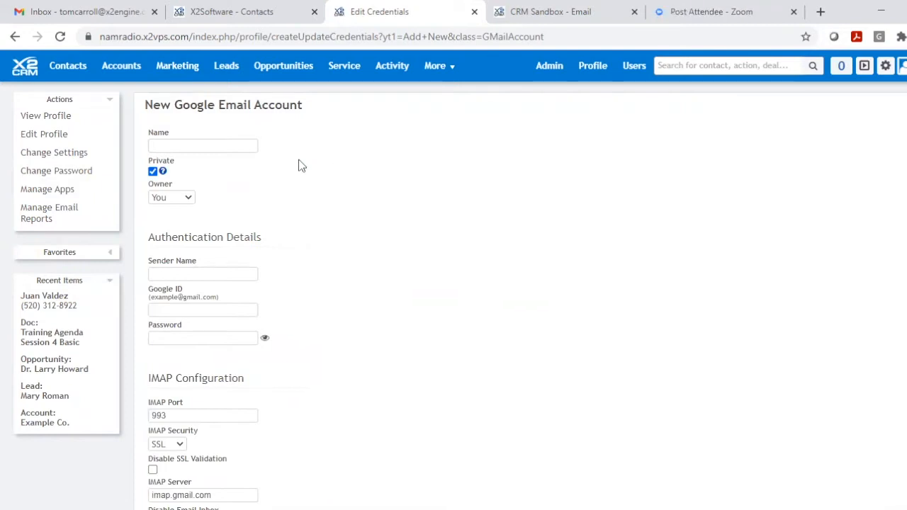
mouse_move(163, 172)
left_click(189, 198)
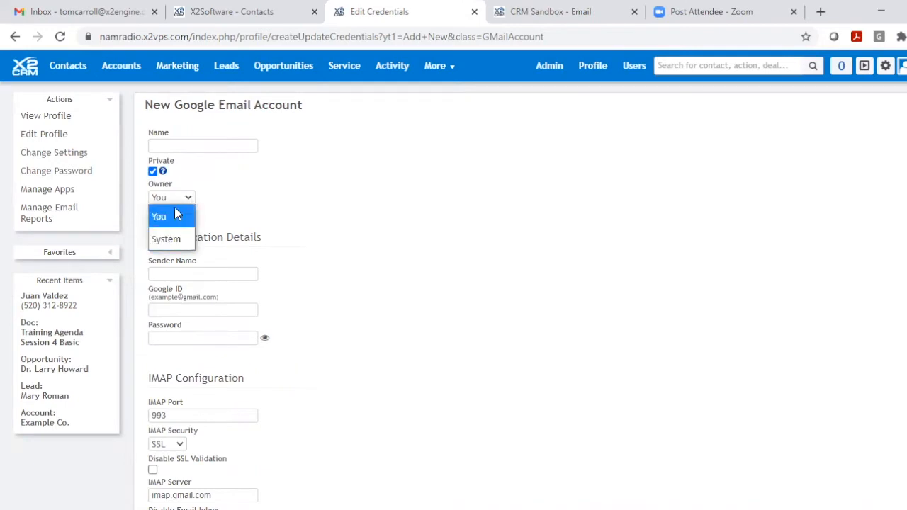
left_click(186, 216)
- Fill in the sender name and Google ID from a saved entry, review the IMAP configuration, and return to Manage Apps without saving
scroll(361, 203, "down", 1)
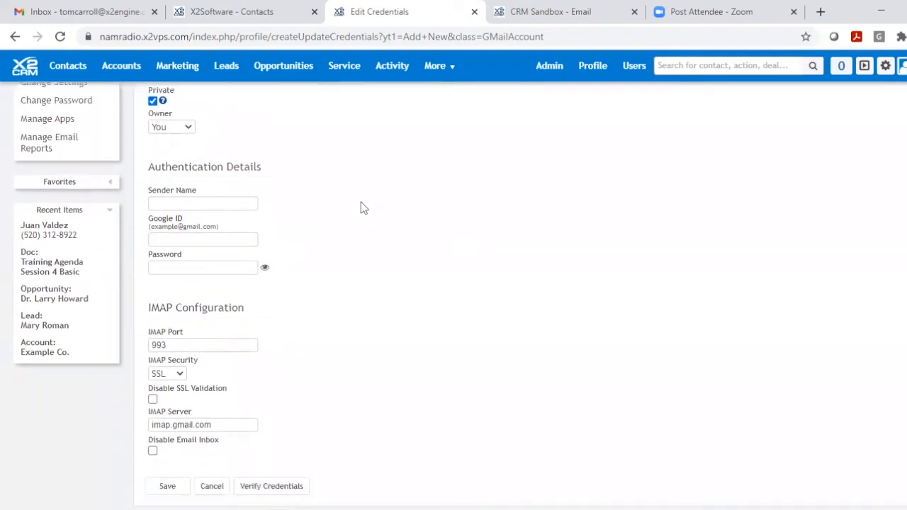
left_click(203, 202)
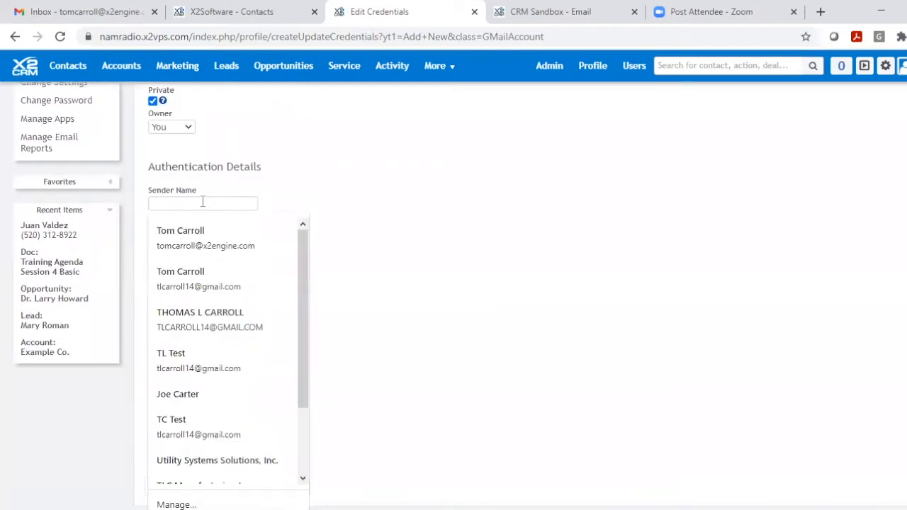
left_click(200, 228)
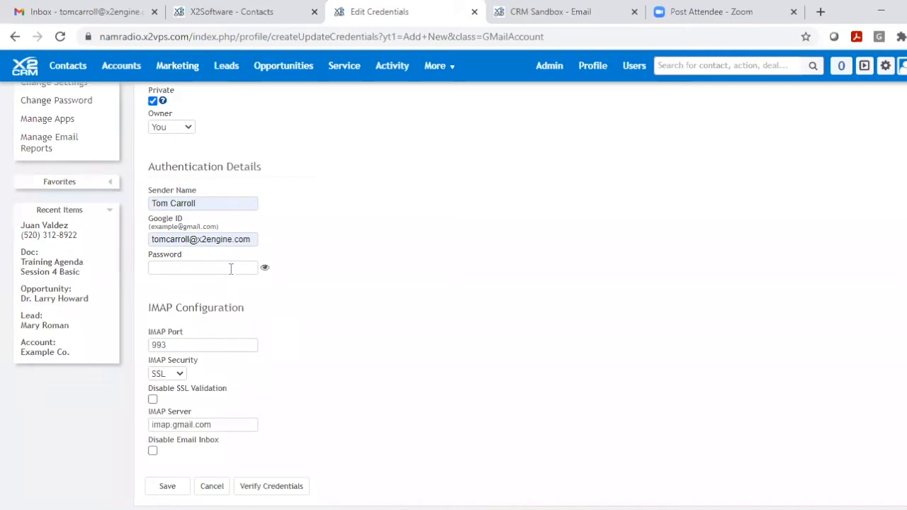
scroll(357, 238, "down", 2)
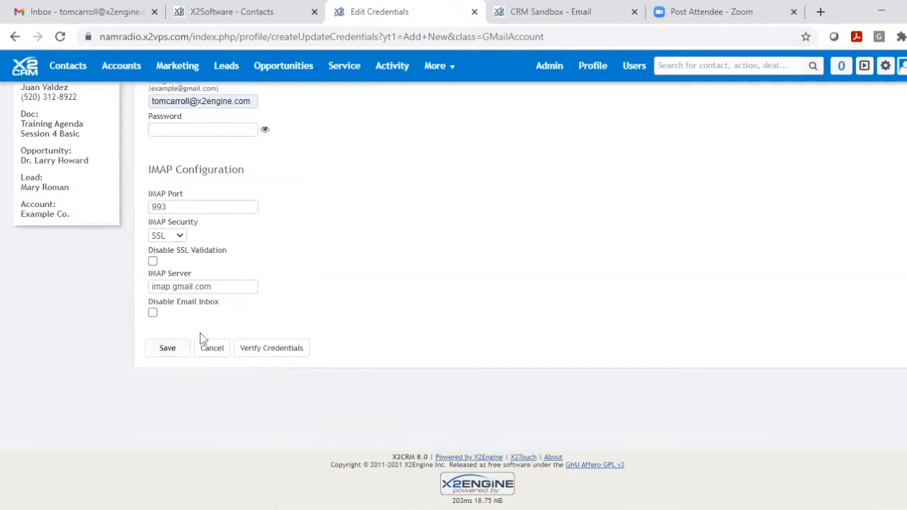
scroll(429, 233, "up", 3)
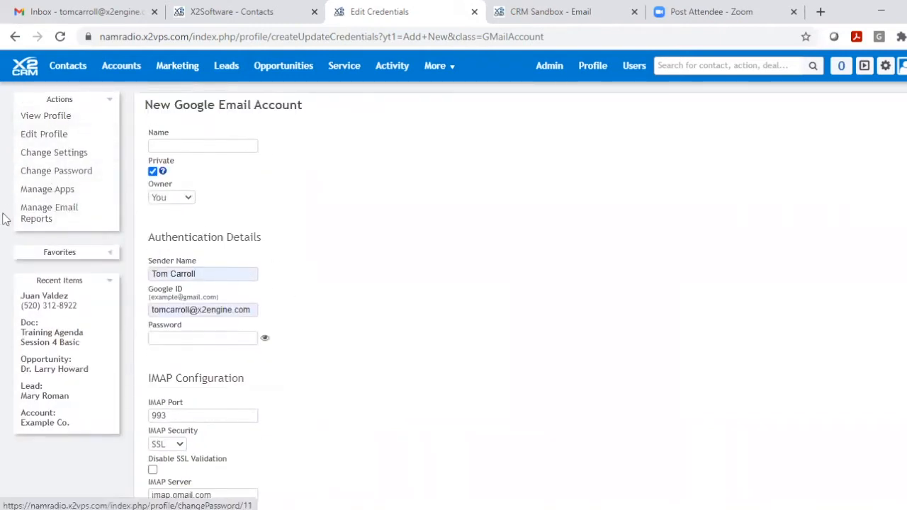
left_click(43, 190)
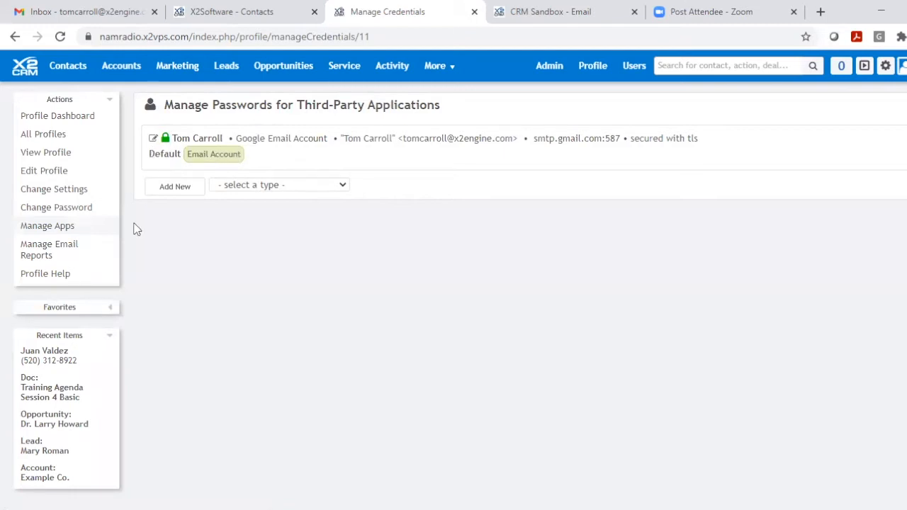
- From the recently viewed Vortex Tours contact, start an email with the personal account as sender and discard the draft
left_click(46, 359)
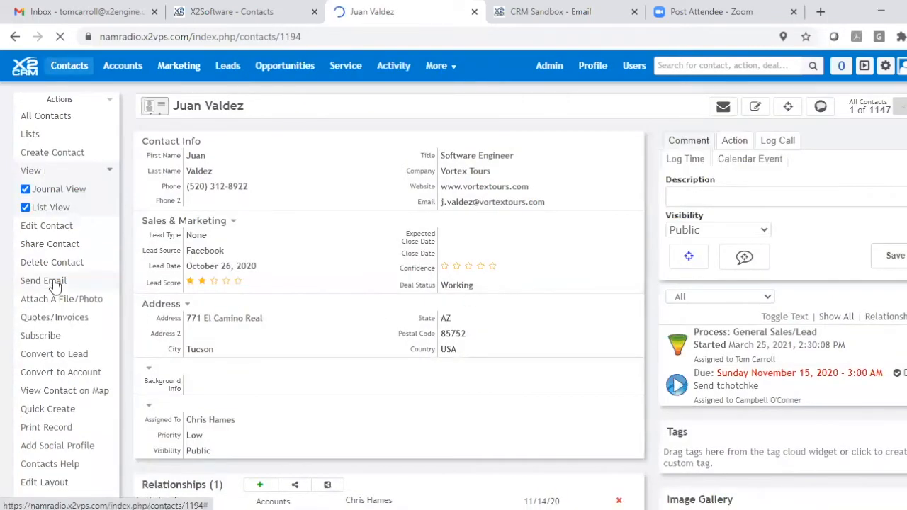
left_click(54, 280)
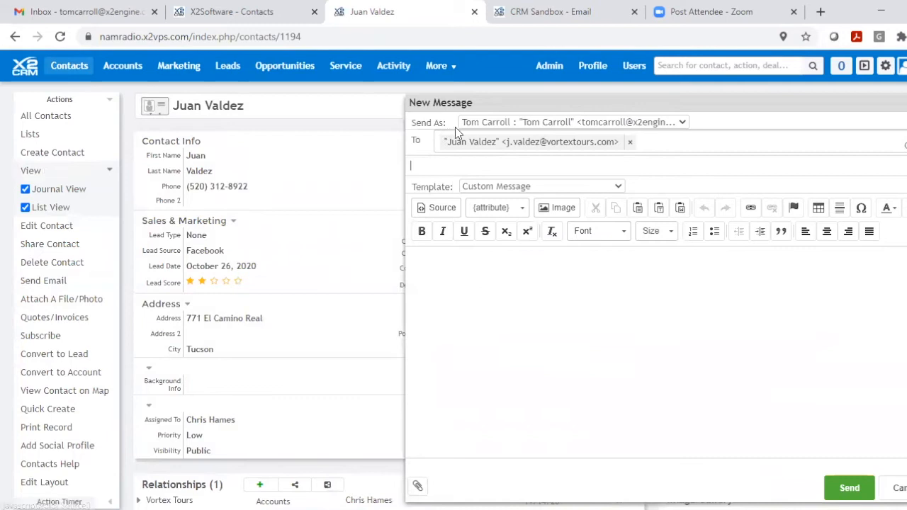
left_click(682, 124)
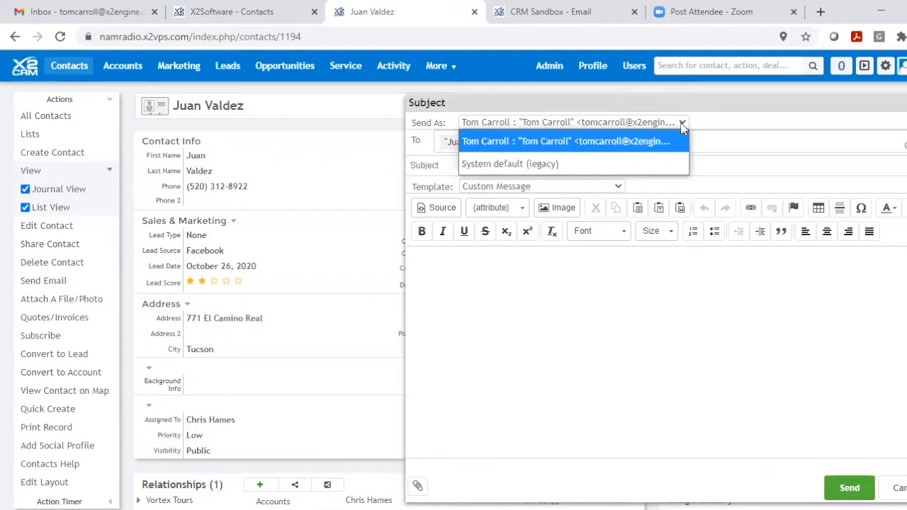
left_click(666, 143)
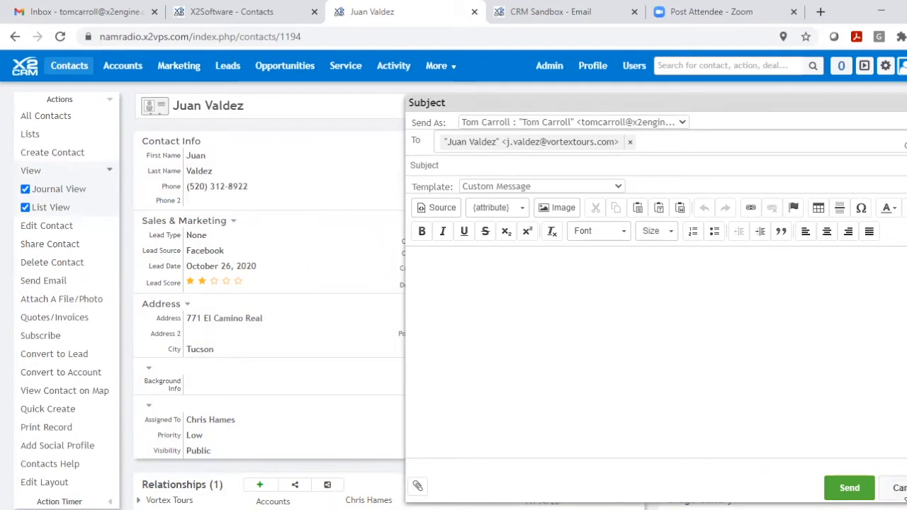
left_click(894, 487)
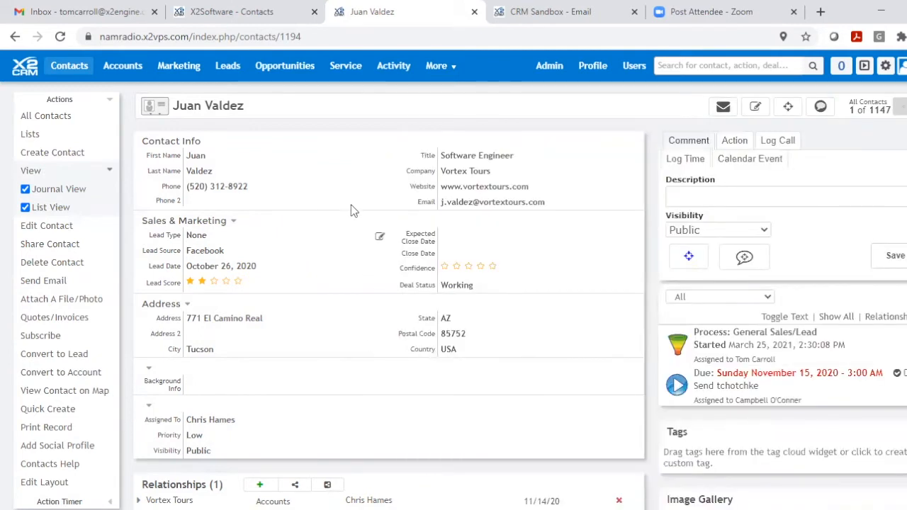
- Open the personal email inbox configuration and enable auto-logging of both outbound and inbound emails, leaving Copy to Sent Folder disabled
mouse_move(454, 76)
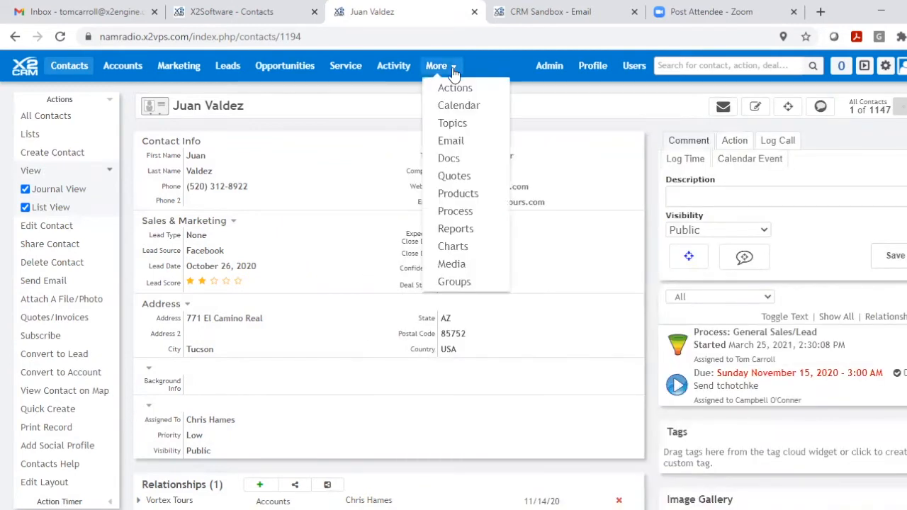
left_click(450, 141)
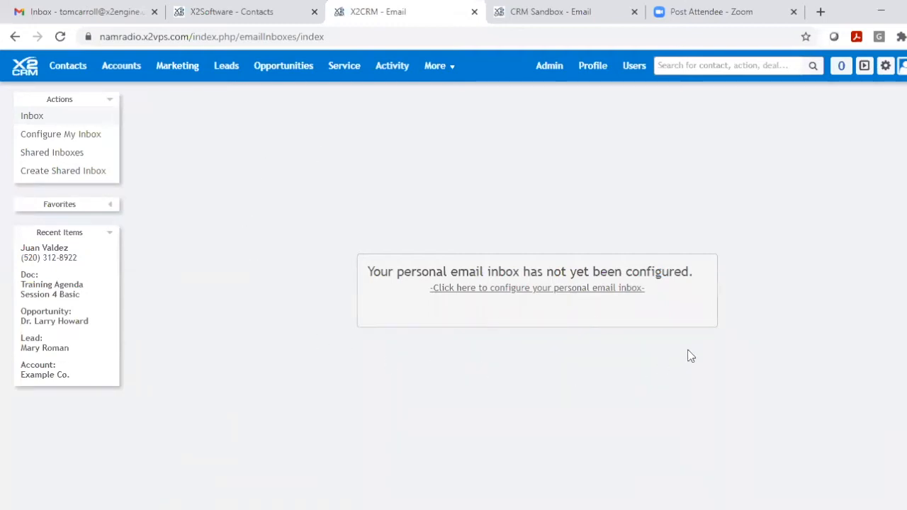
left_click(457, 289)
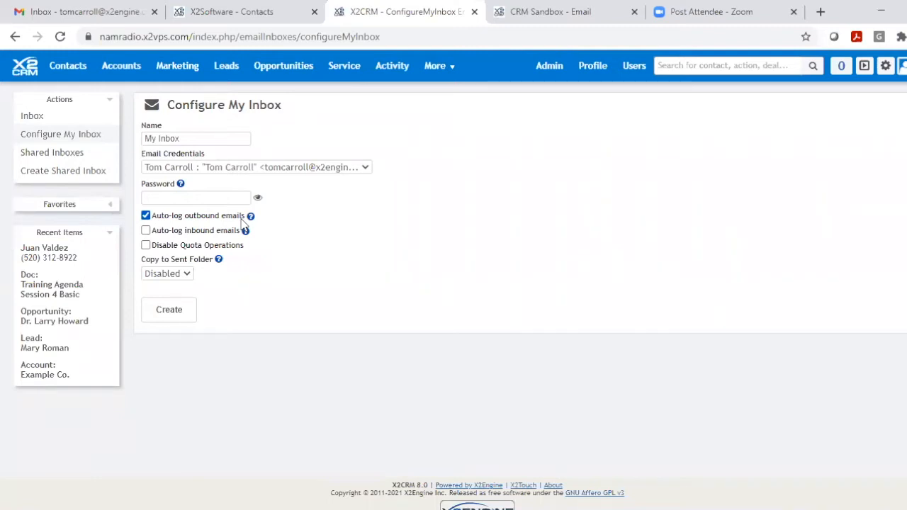
left_click(146, 217)
left_click(147, 217)
left_click(146, 231)
mouse_move(231, 261)
left_click(189, 274)
left_click(189, 275)
- Switch to the CRM Sandbox email page, examine its configured inbox and Gmail folders, and return to the inbox configuration
left_click(553, 13)
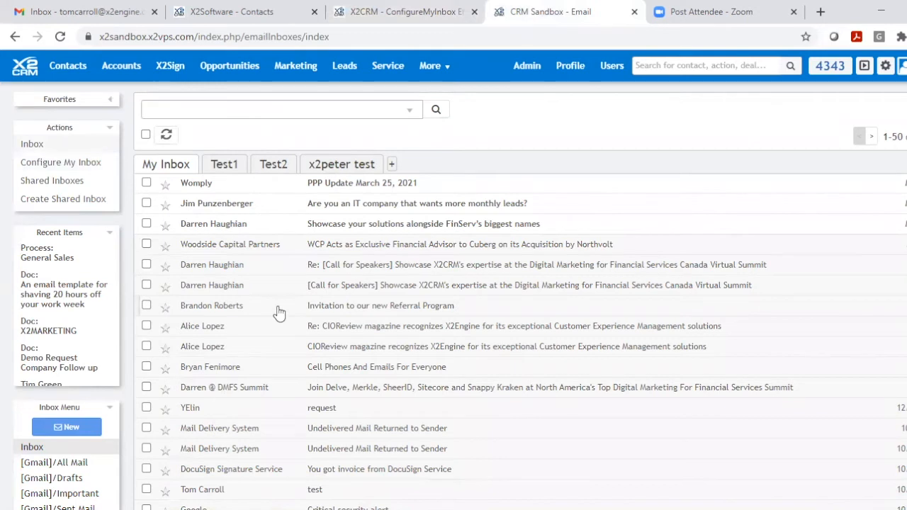
scroll(277, 287, "down", 1)
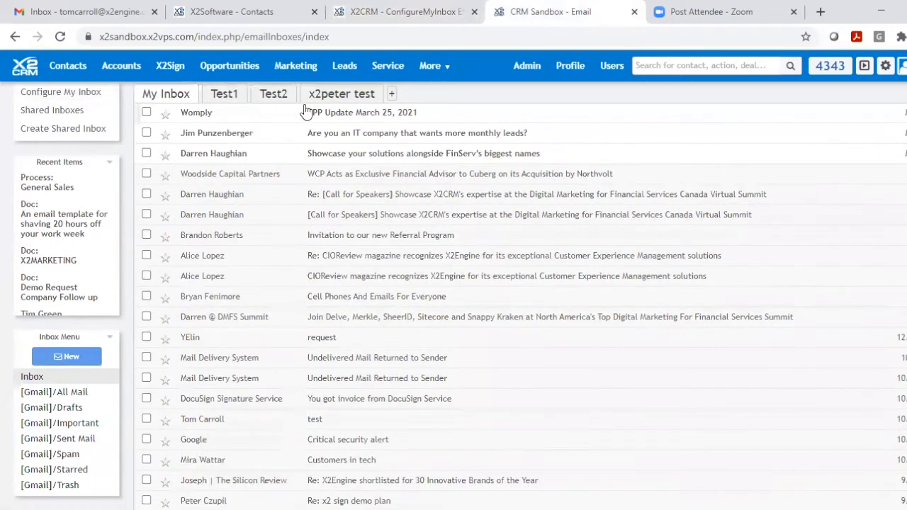
scroll(326, 305, "down", 2)
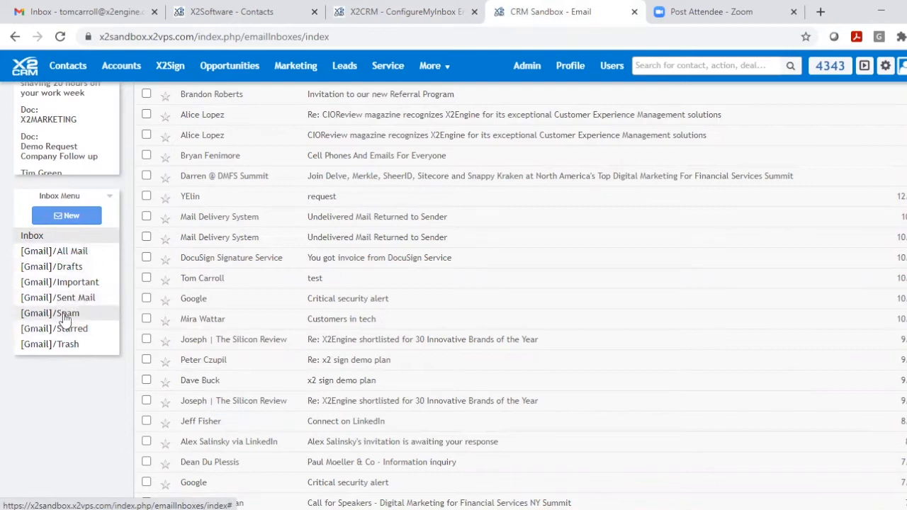
scroll(266, 265, "up", 5)
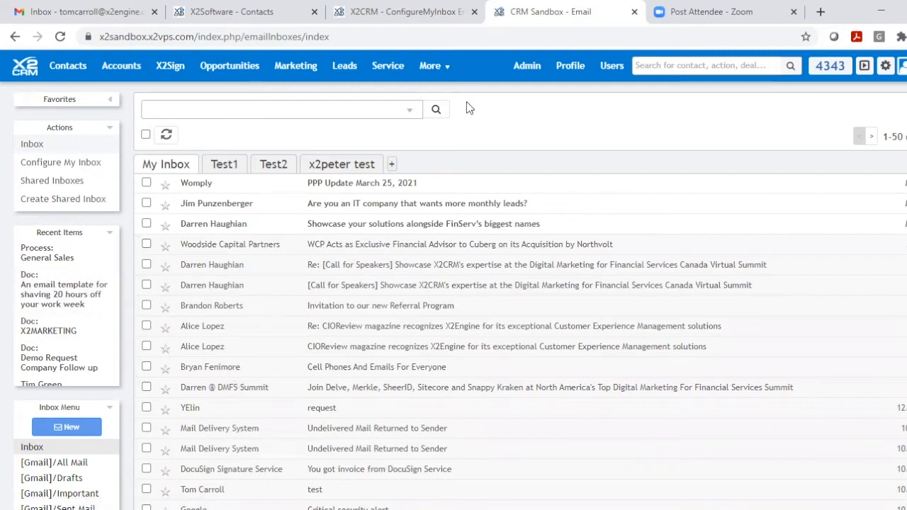
left_click(427, 65)
left_click(382, 15)
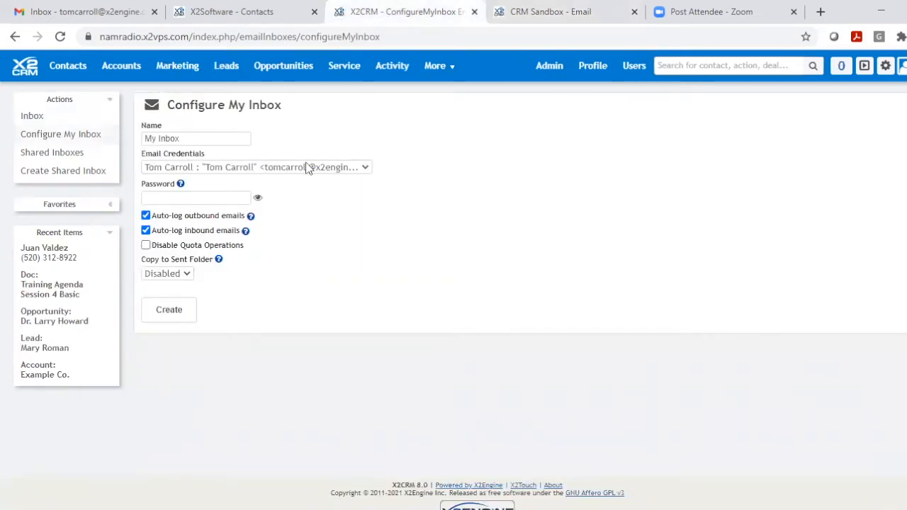
- Start an email from the Vortex Tours contact, apply the "Follow Up re: That Thing I Sent You" template, and discard the draft
left_click(38, 254)
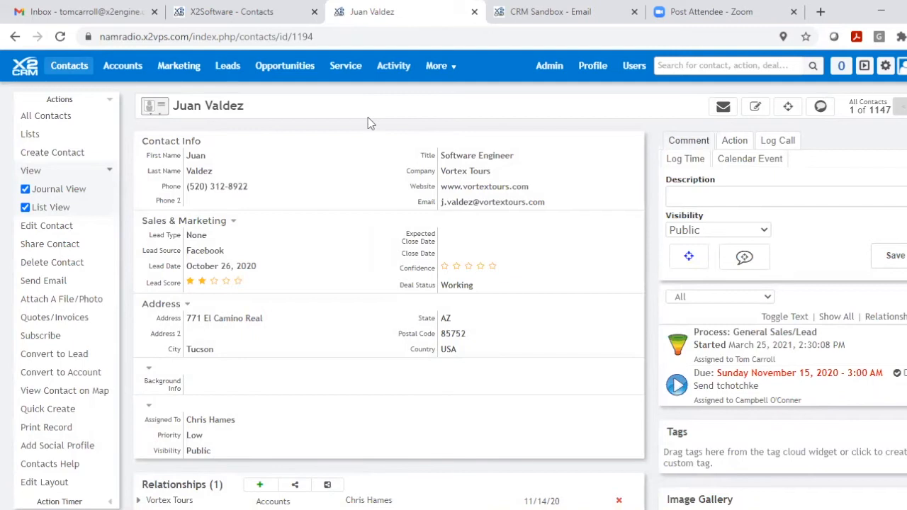
mouse_move(178, 65)
left_click(33, 282)
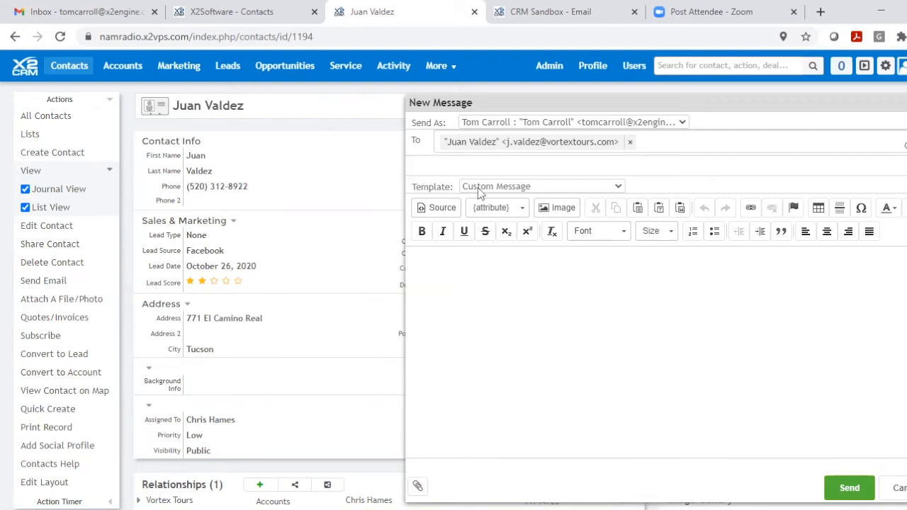
left_click(618, 186)
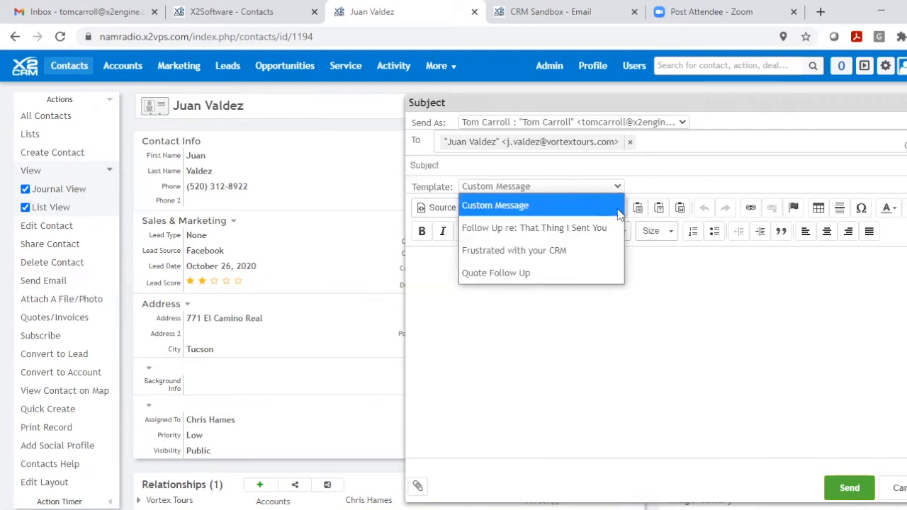
left_click(579, 230)
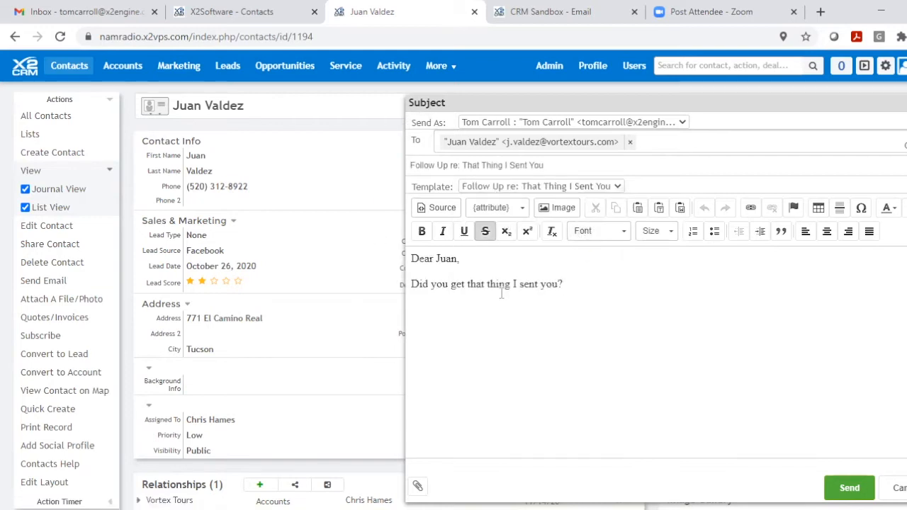
left_click(897, 488)
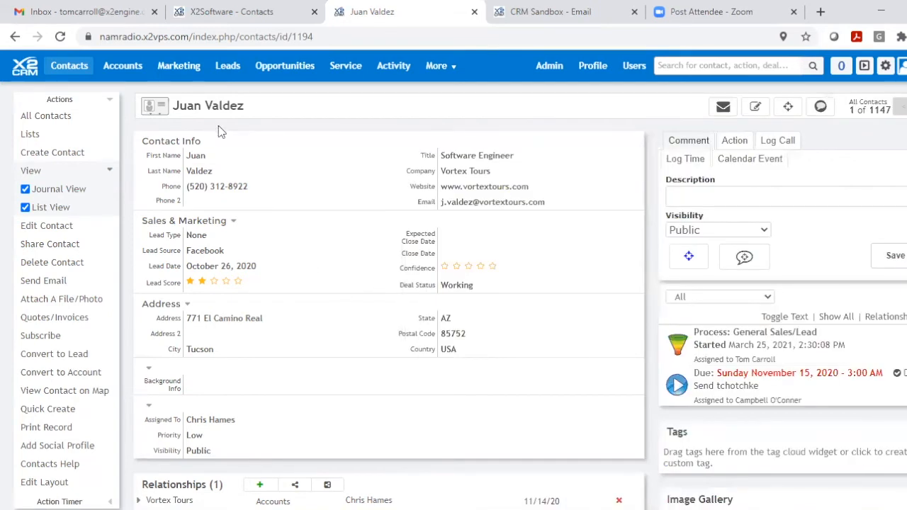
- Open the Docs module and start creating a new email template
left_click(441, 69)
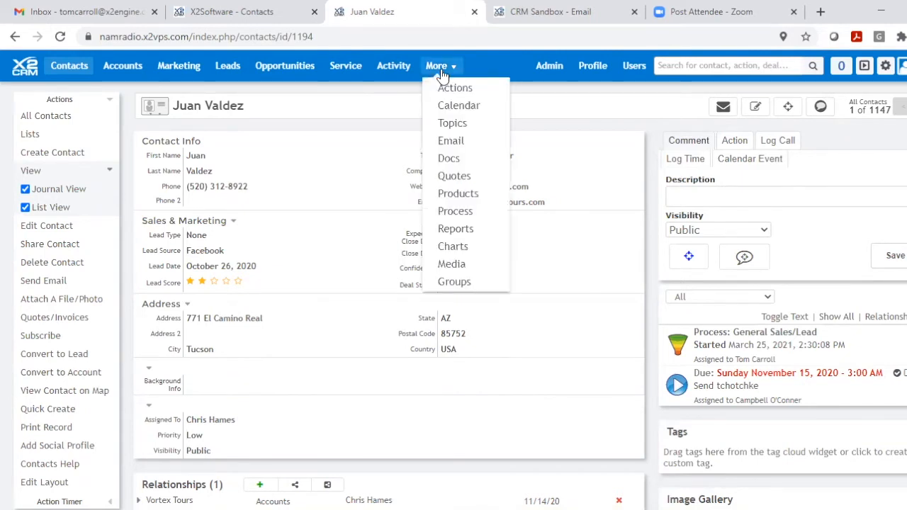
left_click(452, 162)
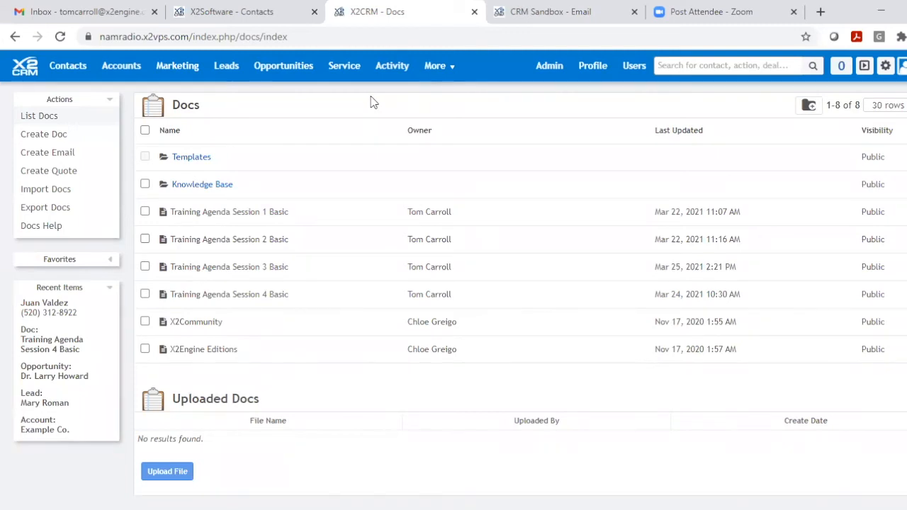
left_click(447, 71)
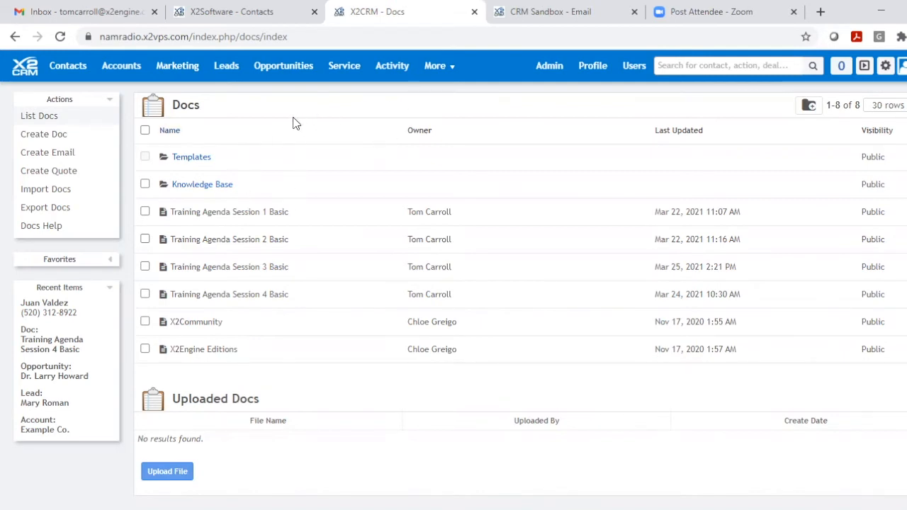
left_click(47, 154)
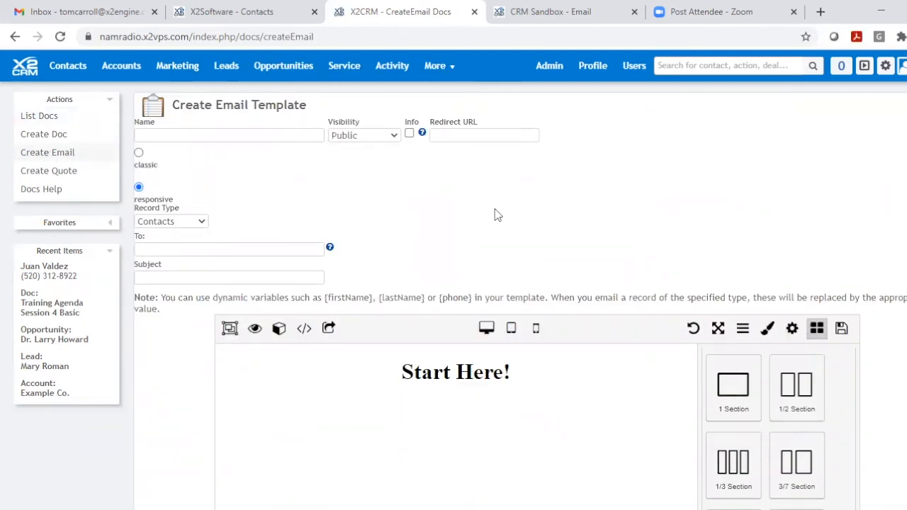
- Examine the responsive template builder's canvas and its available section, text, image and link blocks
scroll(496, 213, "down", 1)
scroll(496, 212, "down", 1)
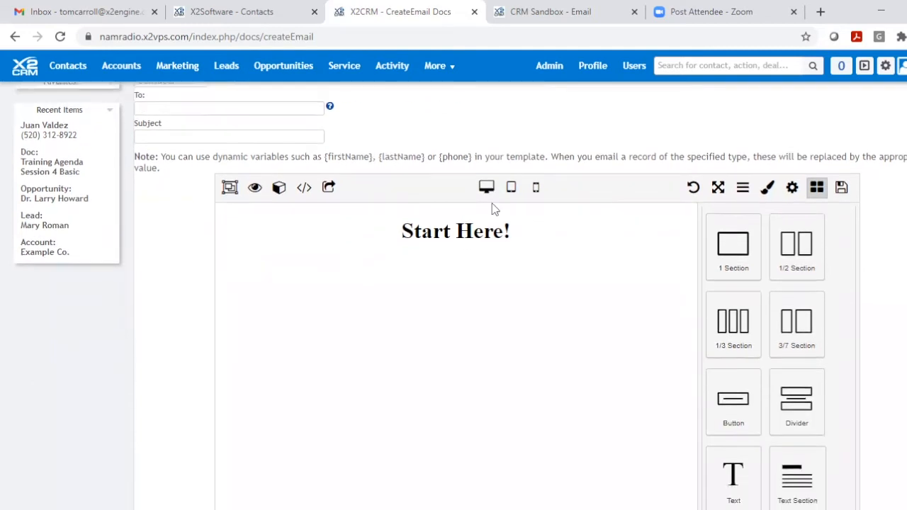
scroll(492, 204, "down", 1)
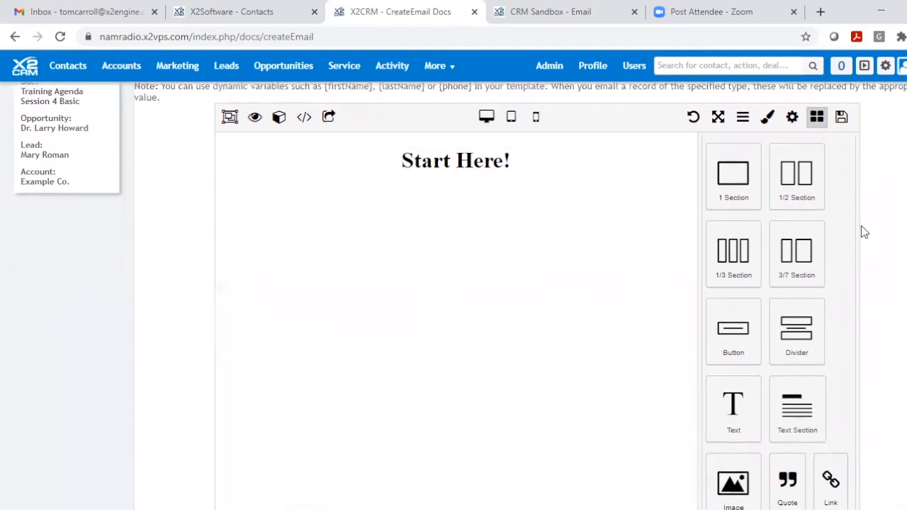
scroll(851, 215, "down", 3)
scroll(835, 234, "down", 1)
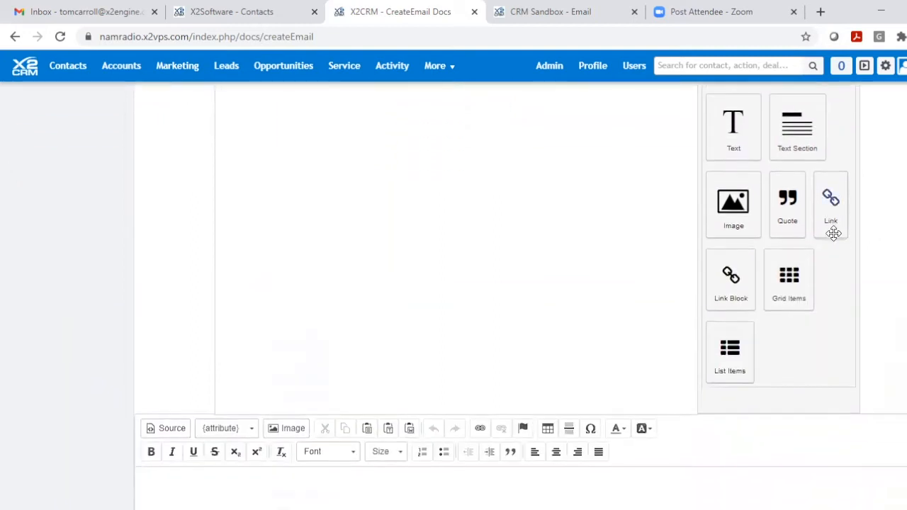
scroll(835, 237, "up", 3)
scroll(836, 240, "up", 1)
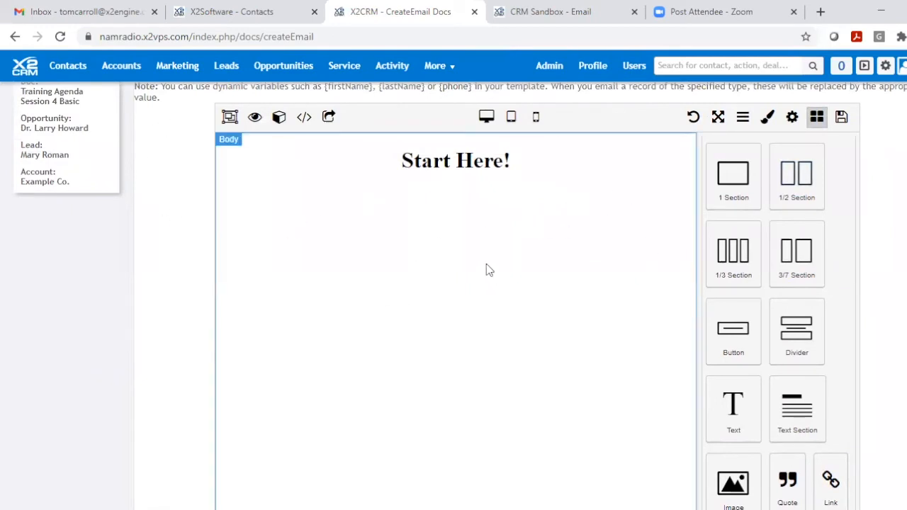
scroll(484, 262, "up", 3)
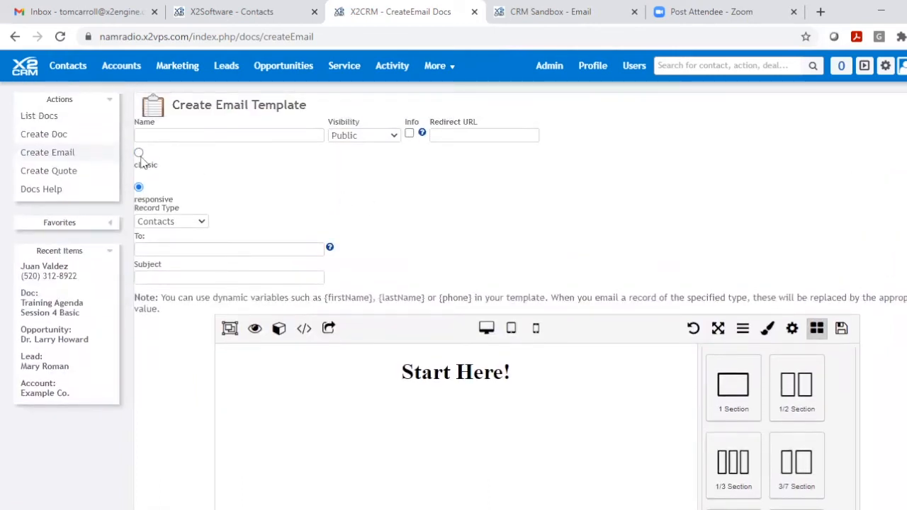
- Change the new email template to the classic type and review its text editor
left_click(138, 154)
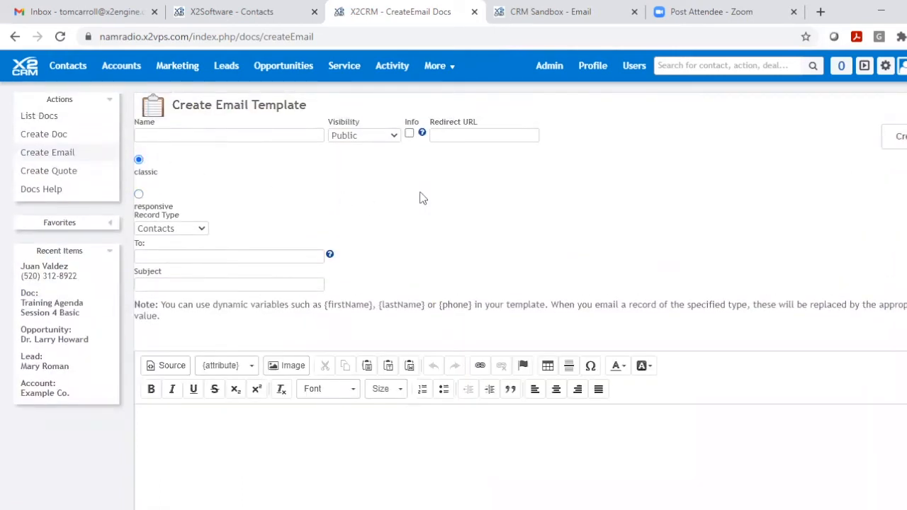
scroll(419, 199, "down", 1)
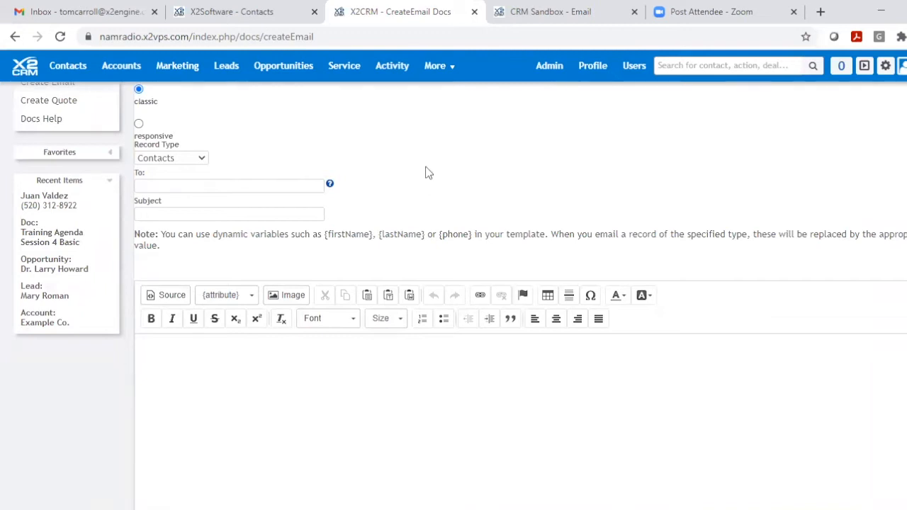
scroll(426, 172, "down", 2)
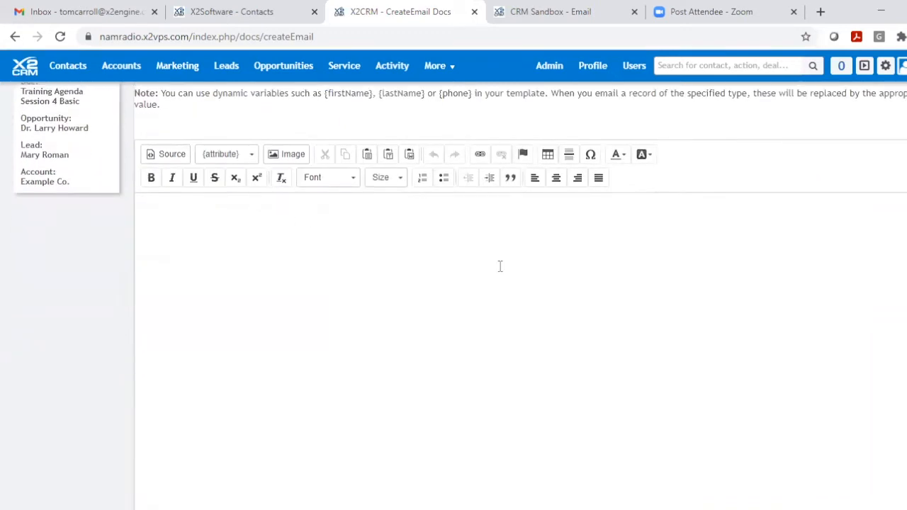
scroll(499, 266, "up", 3)
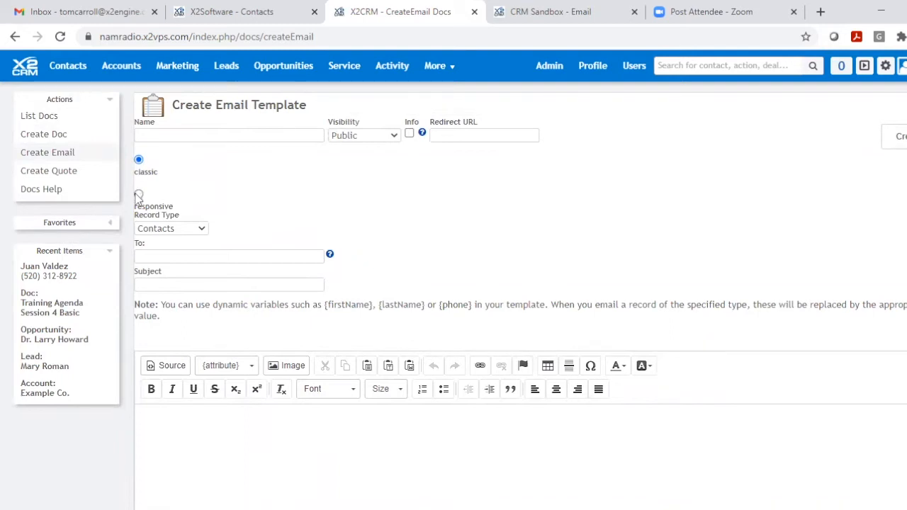
- Open the X2CRM Reference Guide from the help link, look through its User Guide topics, and return to the email template
left_click(902, 66)
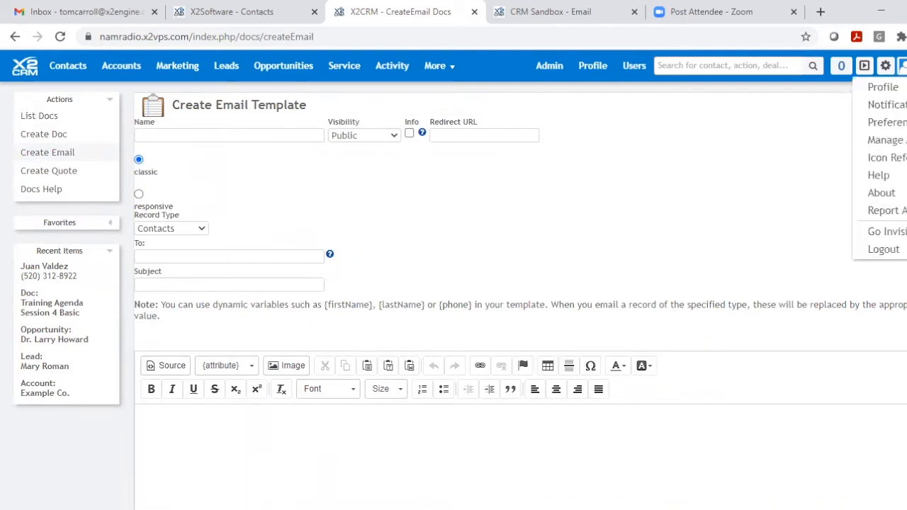
left_click(879, 176)
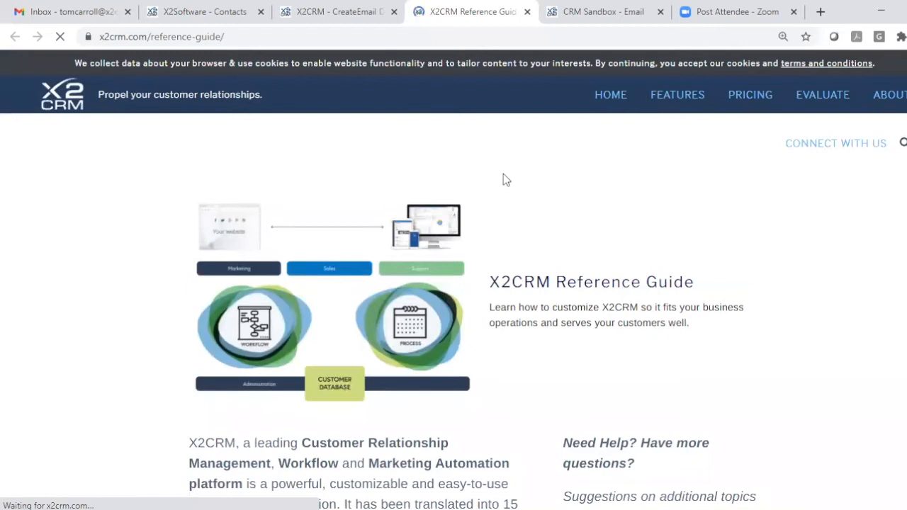
scroll(503, 174, "down", 10)
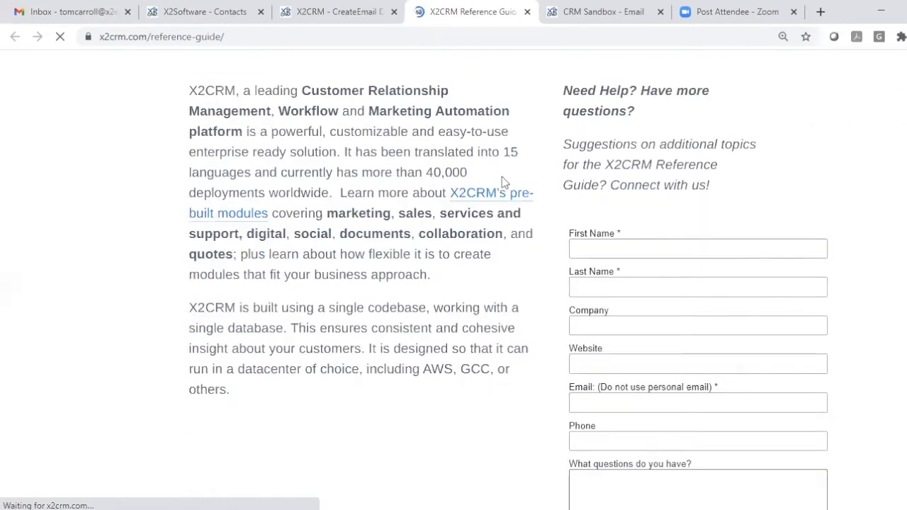
scroll(500, 177, "down", 4)
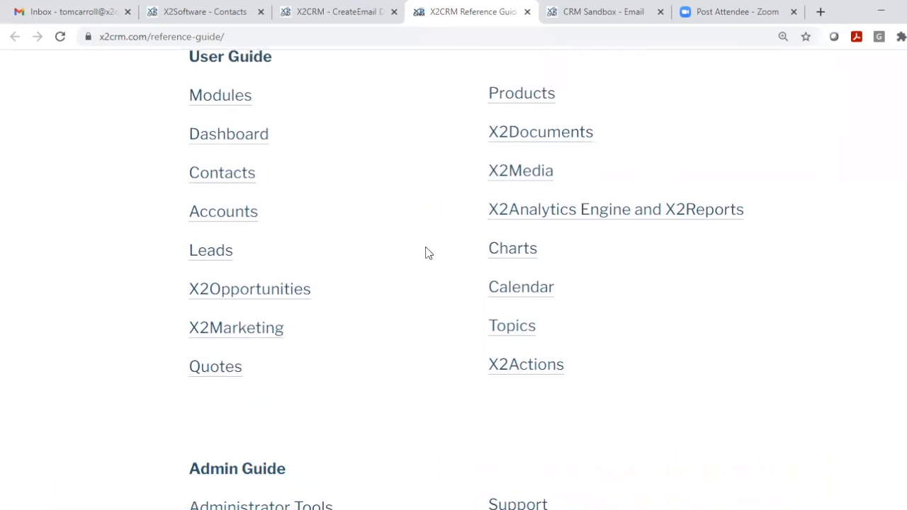
scroll(427, 253, "up", 14)
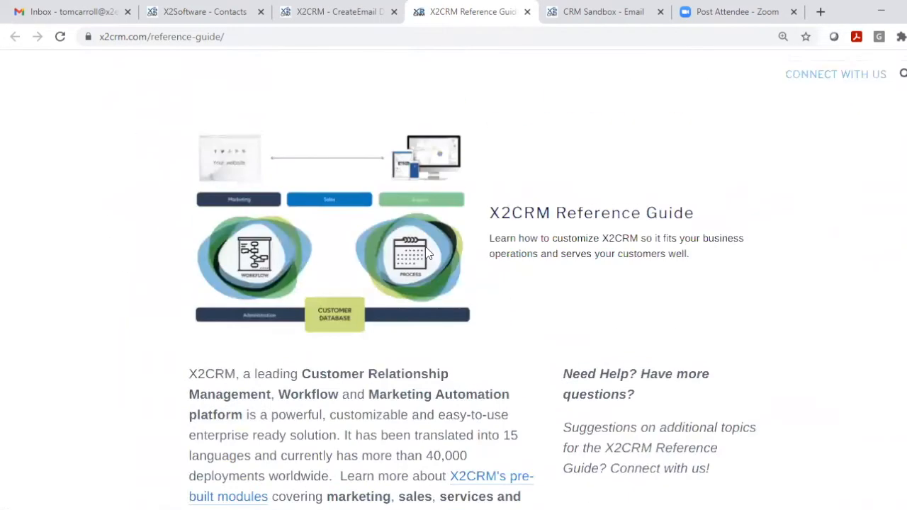
scroll(446, 248, "up", 2)
left_click(331, 14)
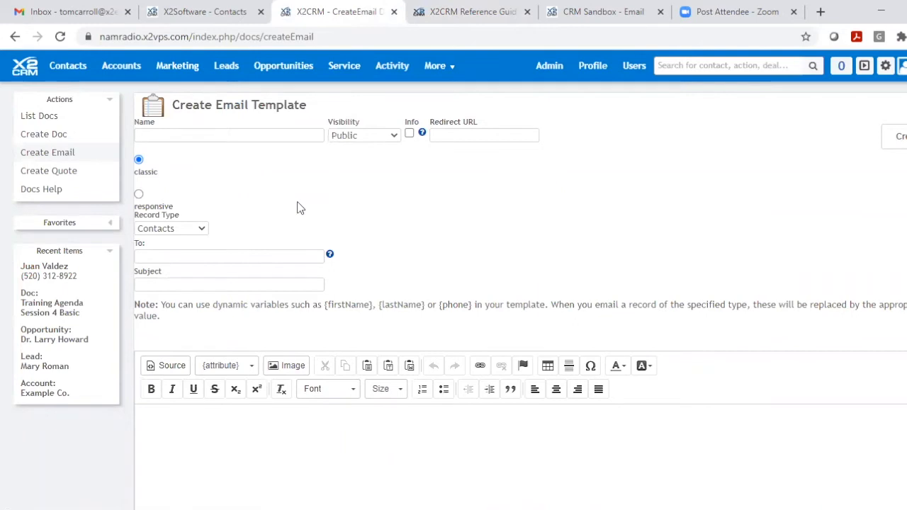
- Name the new email template "Training template"
left_click(201, 130)
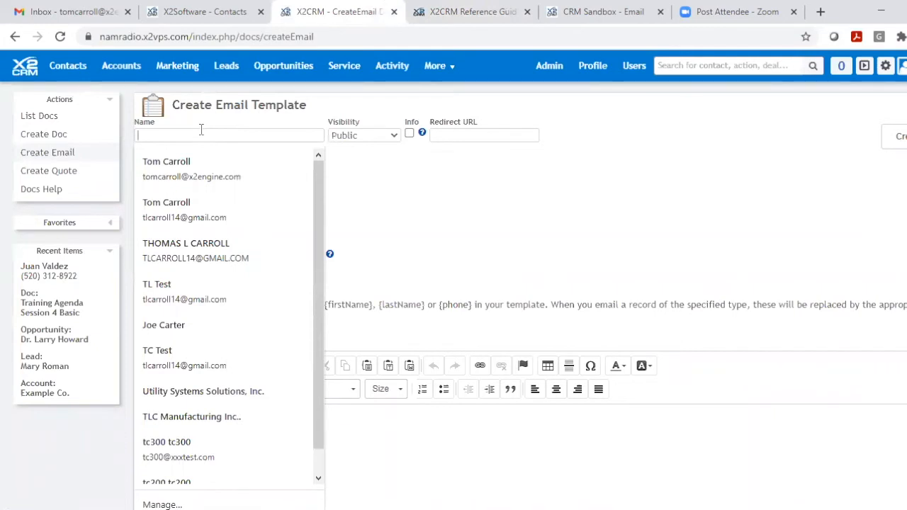
type("Trainin")
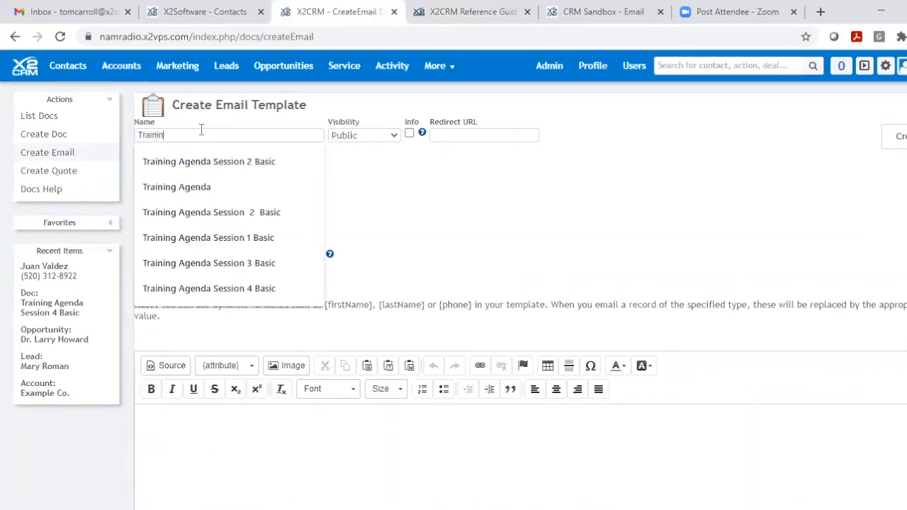
type("g tmplat")
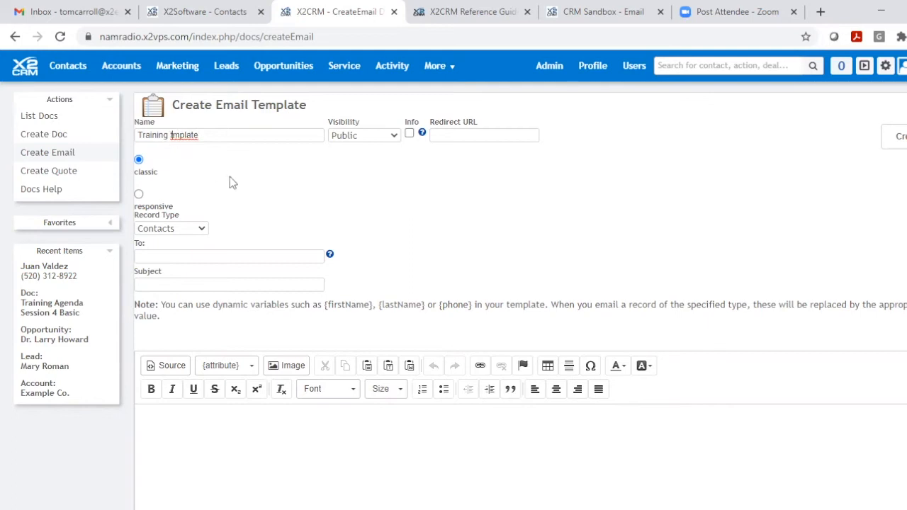
type("e")
key("BackSpace")
key("BackSpace")
type("em")
- Review the visibility options and set the template's visibility to Public
left_click(394, 138)
left_click(363, 162)
left_click(394, 136)
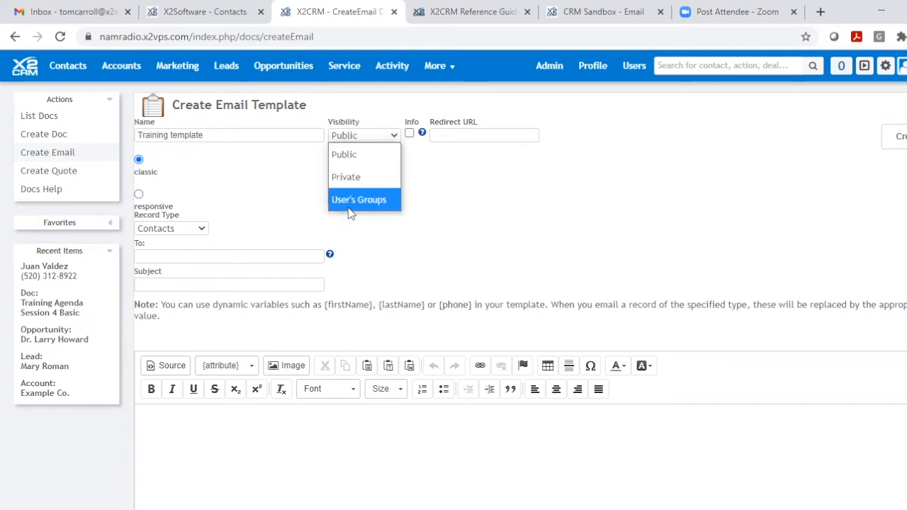
left_click(335, 155)
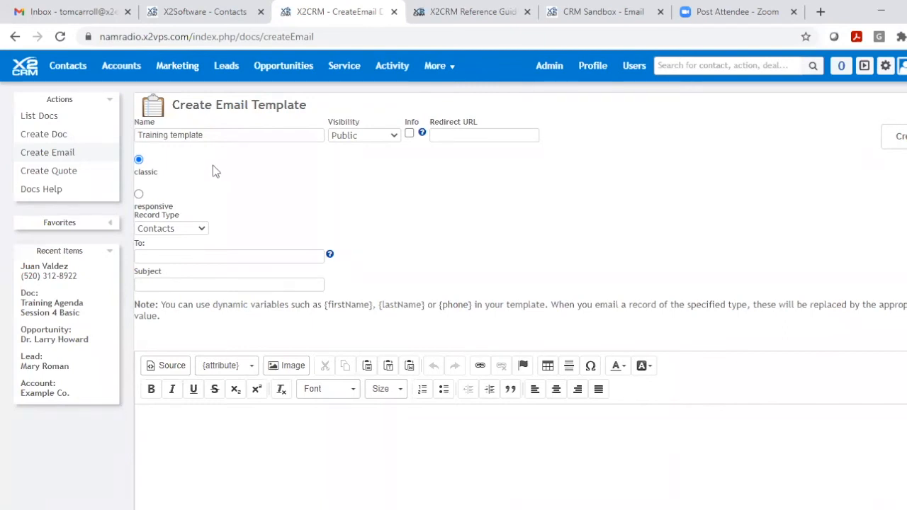
- Enter "Training" as the email template's subject
scroll(214, 160, "down", 1)
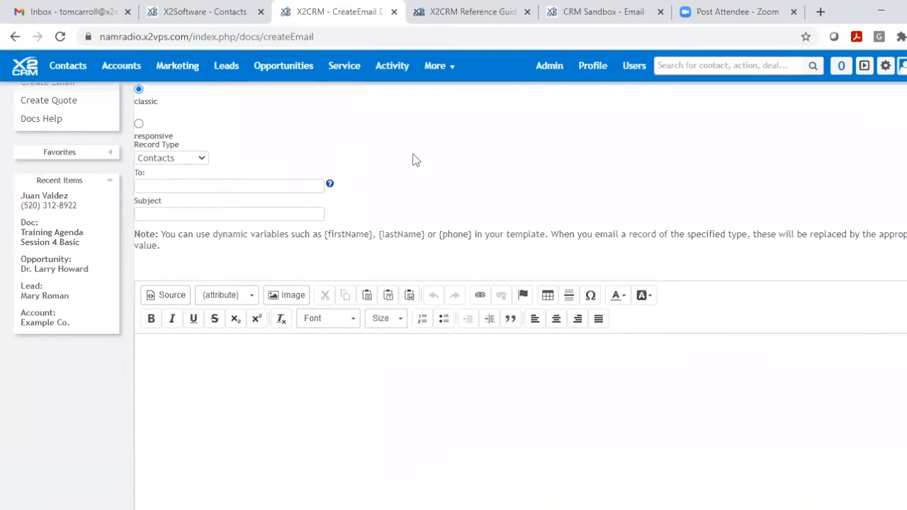
scroll(418, 160, "up", 1)
scroll(417, 159, "down", 2)
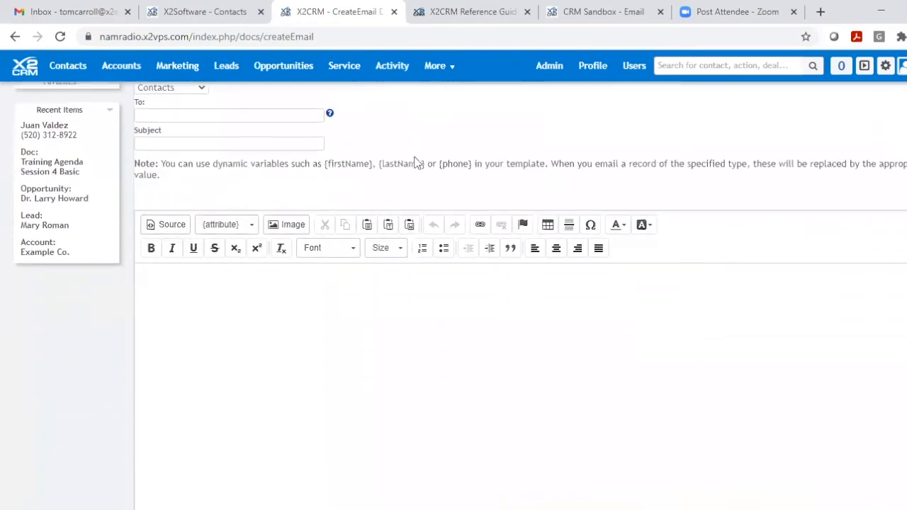
scroll(417, 162, "up", 2)
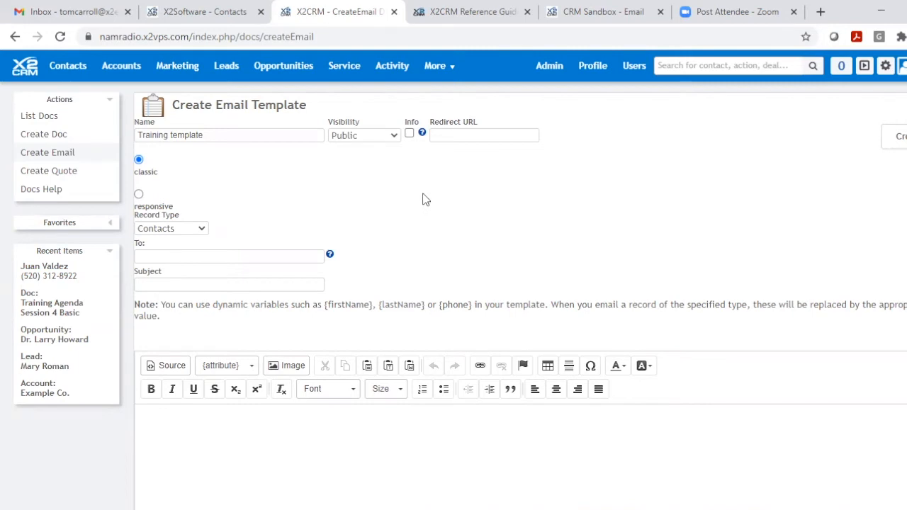
scroll(422, 199, "down", 1)
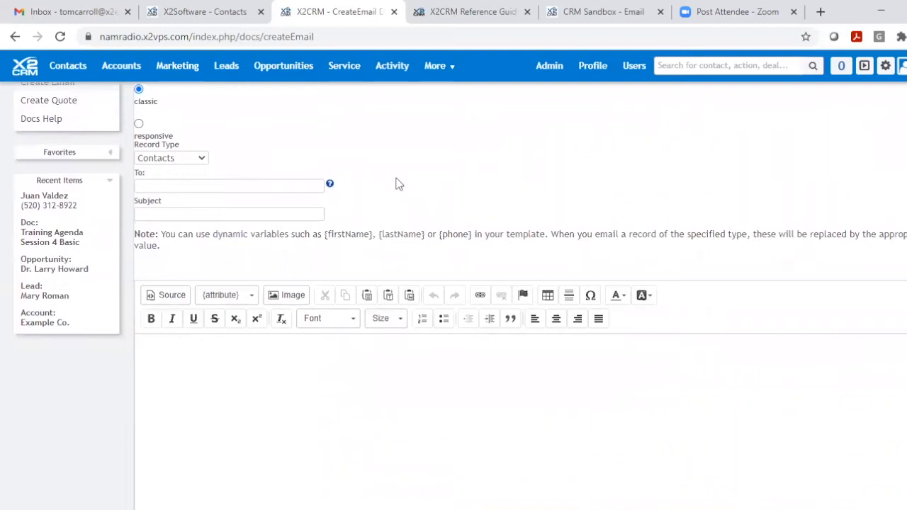
left_click(187, 214)
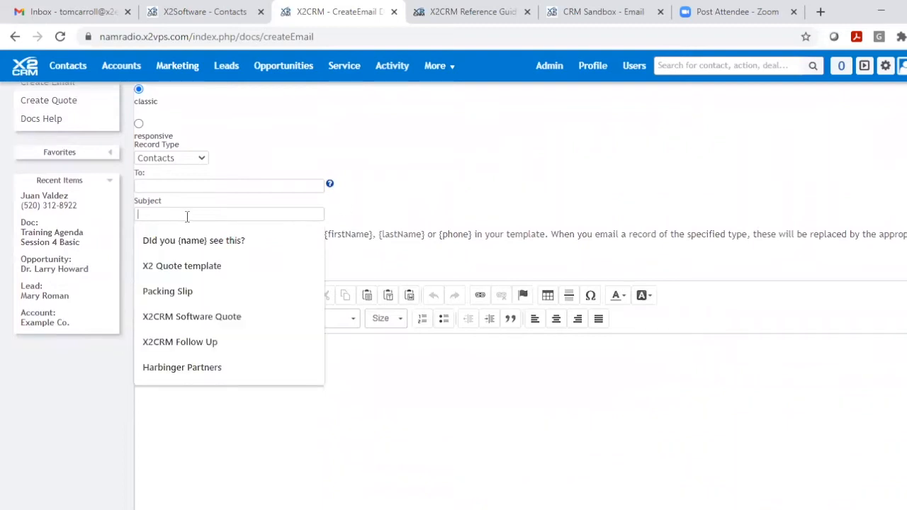
type("Training")
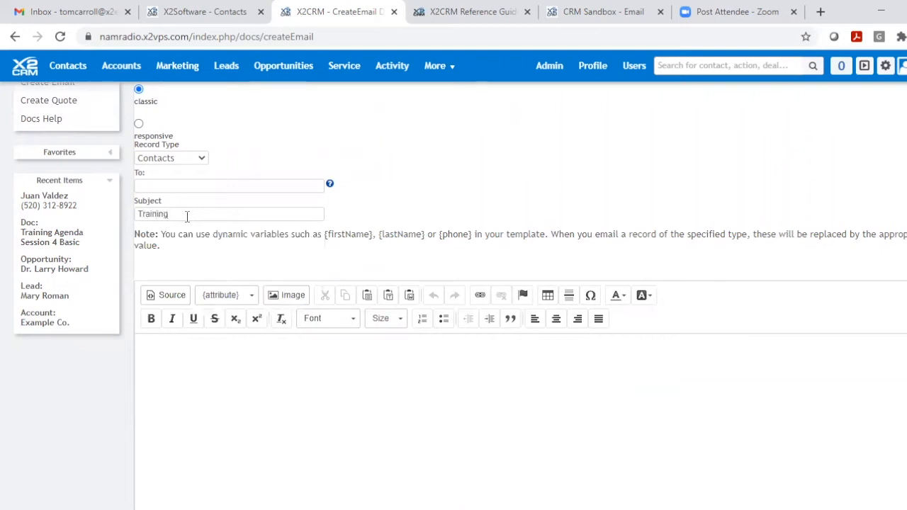
- Look over the template's body editor and examine the contact attributes that can be inserted
scroll(186, 216, "down", 1)
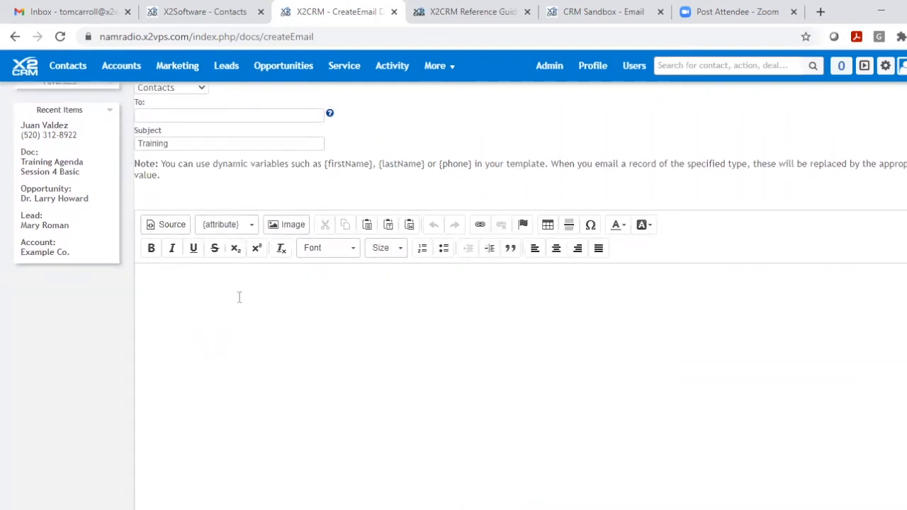
scroll(239, 297, "down", 2)
scroll(239, 296, "up", 2)
scroll(298, 296, "down", 2)
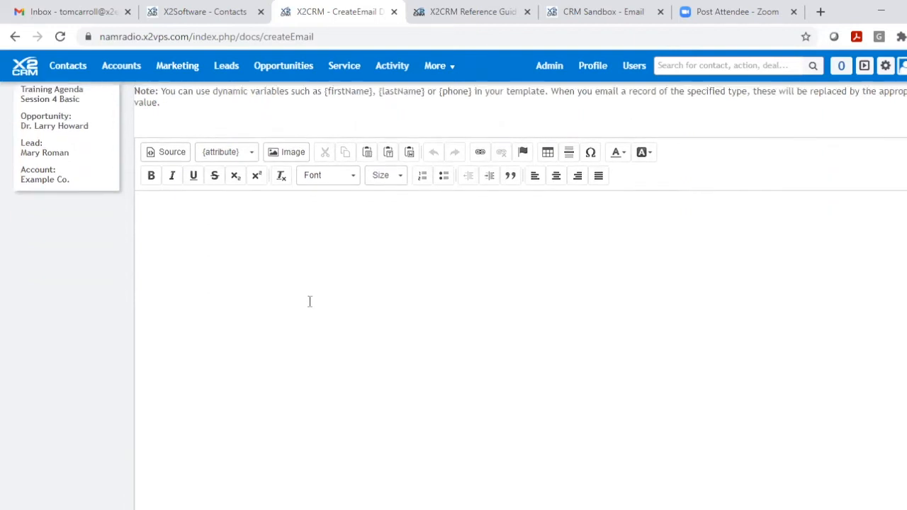
scroll(308, 298, "up", 2)
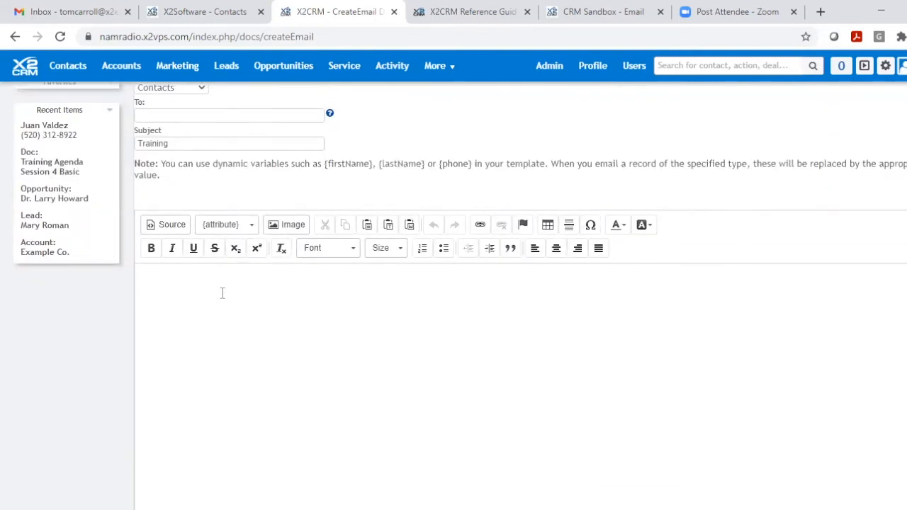
left_click(144, 278)
left_click(252, 225)
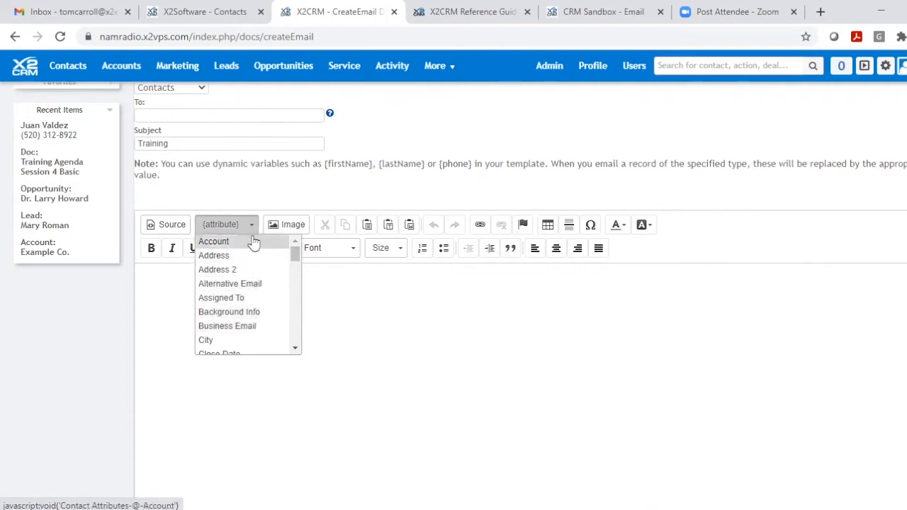
left_click(354, 319)
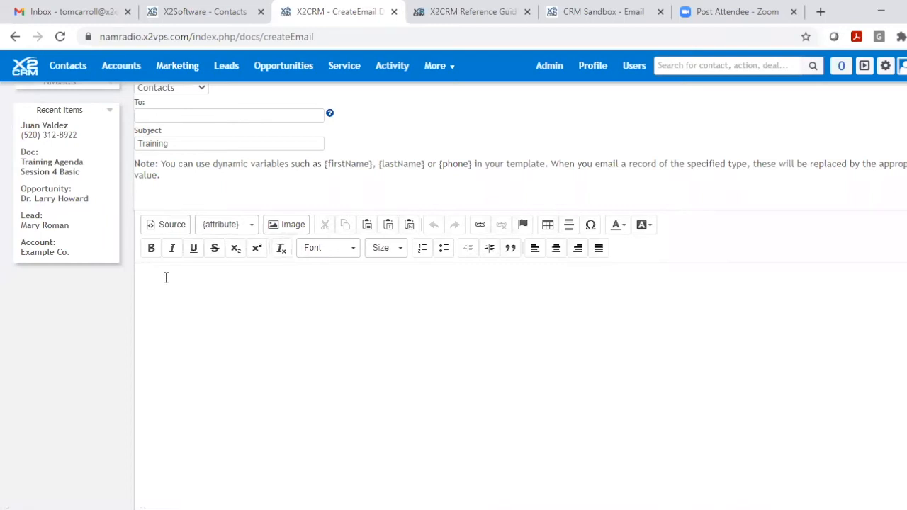
- Write the greeting "Dear {firstName}," in the template body, inserting the First Name attribute as the variable
type("Dear")
left_click(248, 232)
scroll(243, 324, "down", 3)
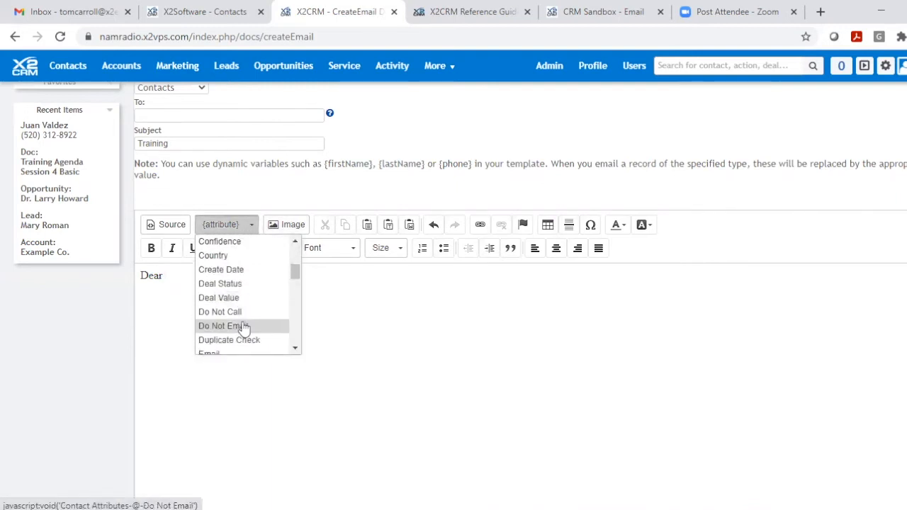
scroll(243, 327, "down", 2)
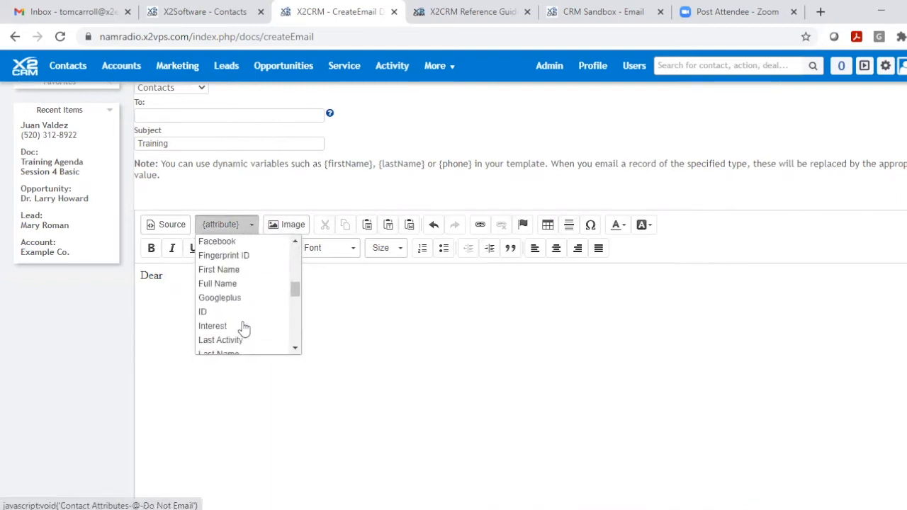
left_click(229, 269)
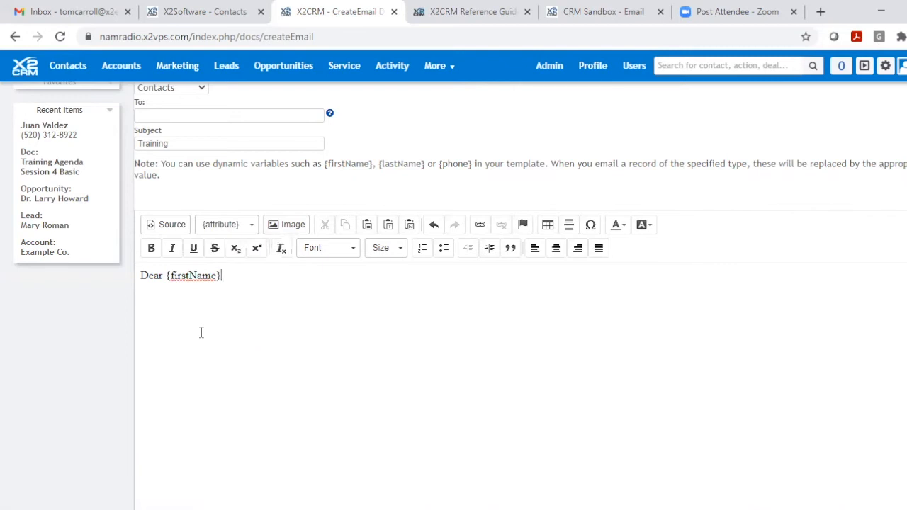
type(",")
- Add the line "This is an email template." below the greeting
type("This is an")
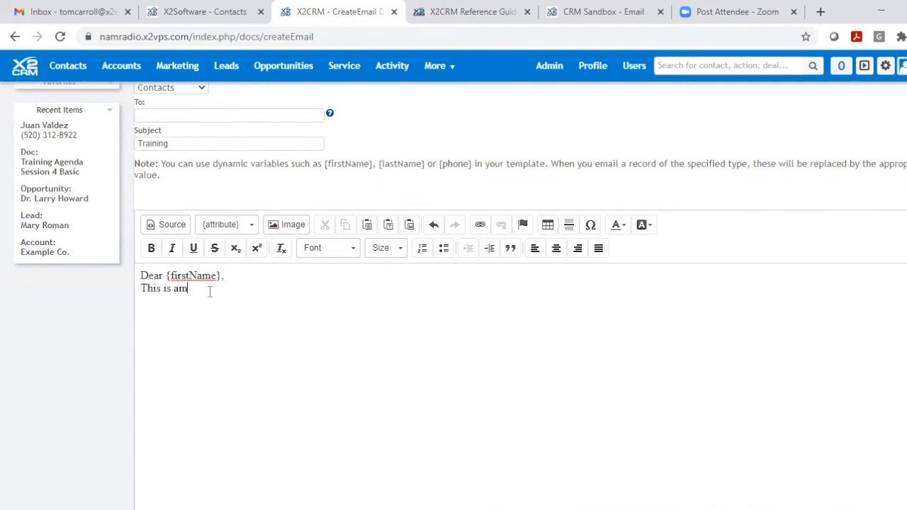
type(" emi")
type("ai")
key("BackSpace")
key("BackSpace")
type("ail")
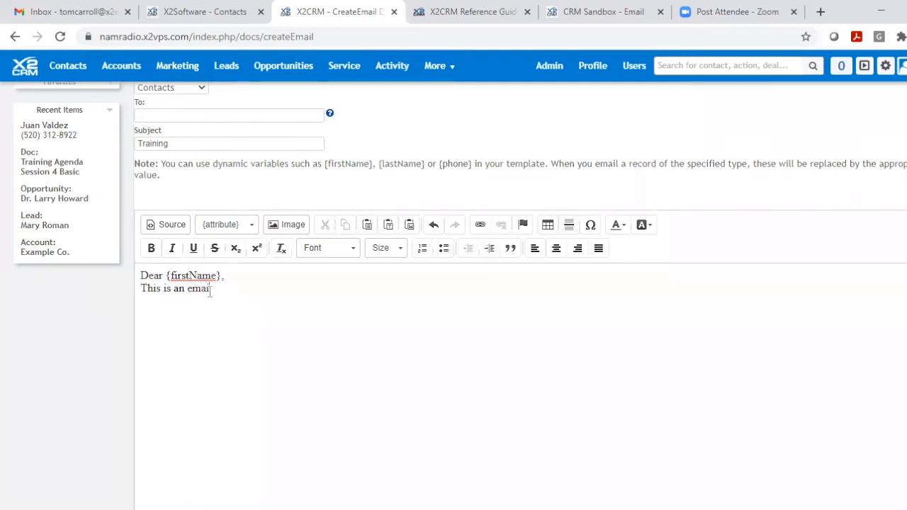
type(" template.")
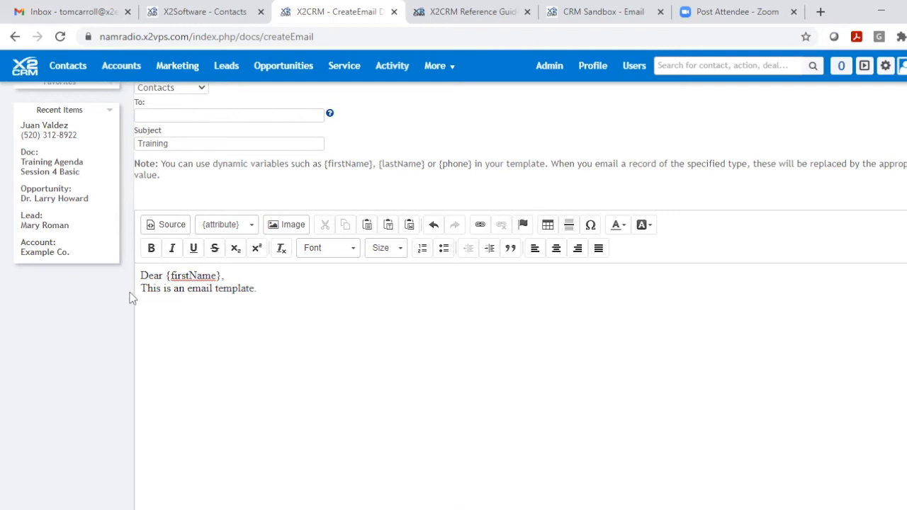
- Change the font of the whole body text to Arial
left_click_drag(140, 275, 260, 288)
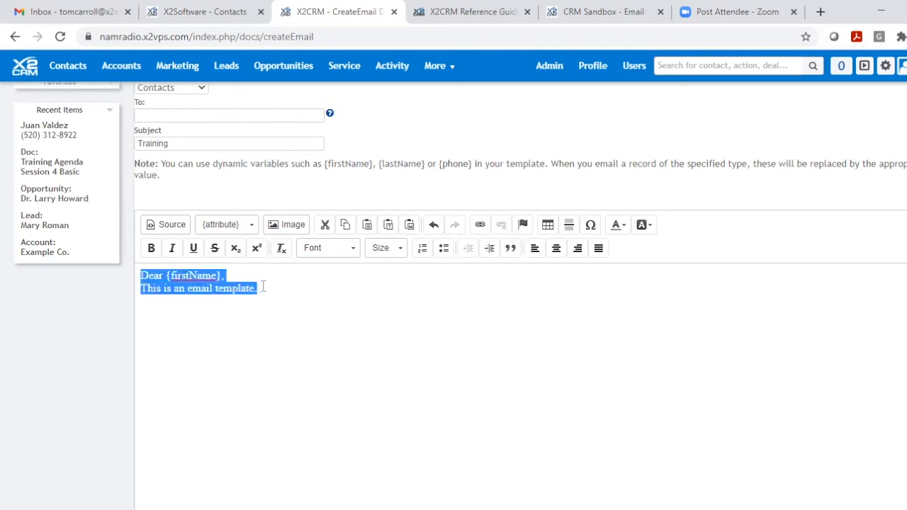
left_click(354, 248)
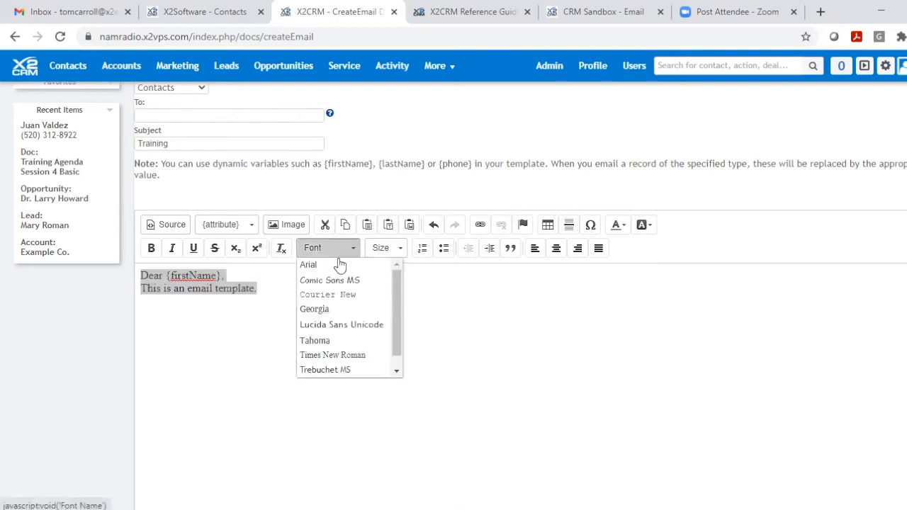
left_click(334, 264)
left_click(273, 308)
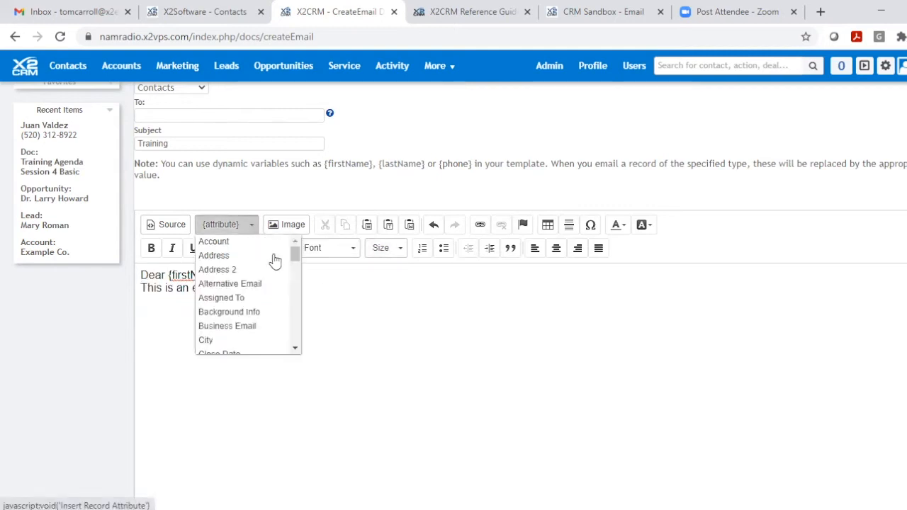
- Look through the full list of contact attributes available for the template, then close it
scroll(270, 280, "down", 1)
scroll(270, 281, "down", 4)
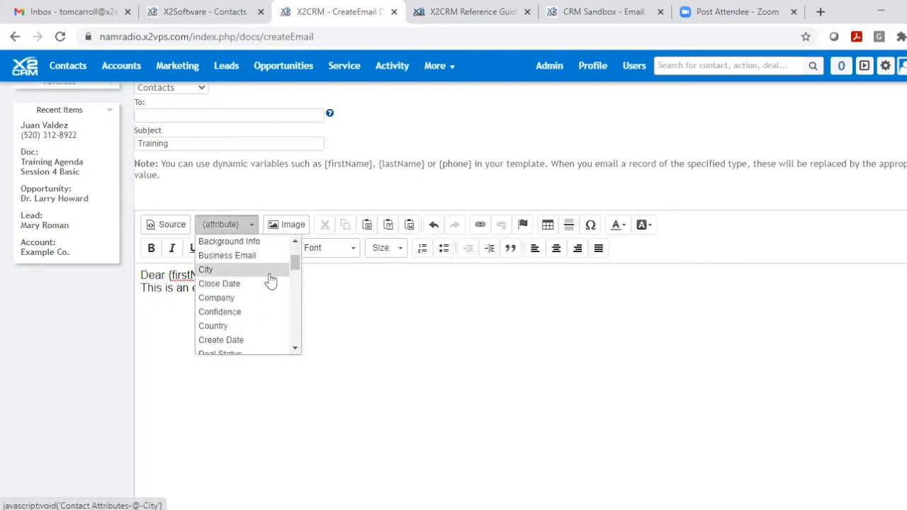
scroll(270, 280, "down", 7)
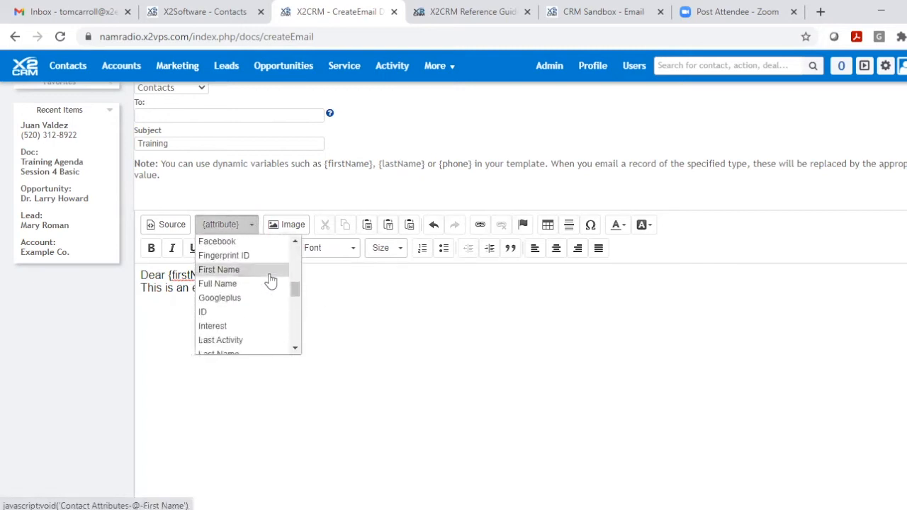
scroll(270, 281, "down", 4)
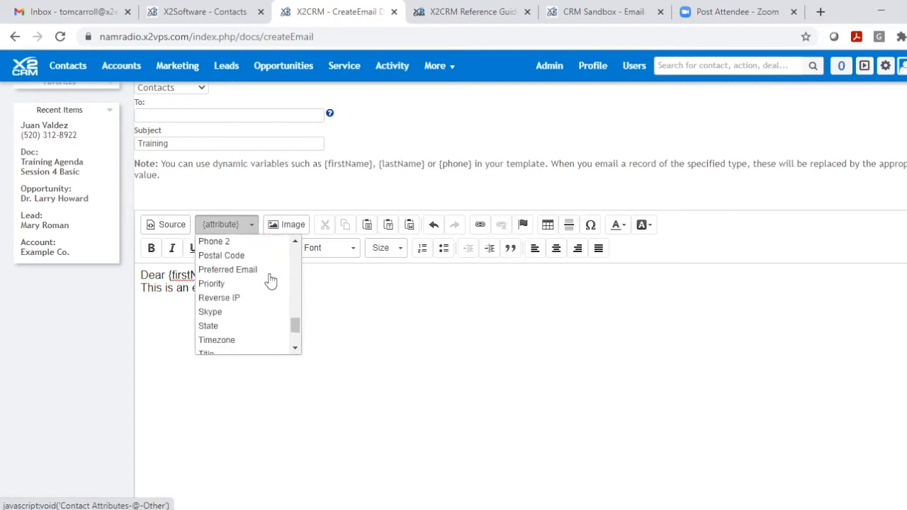
left_click(413, 307)
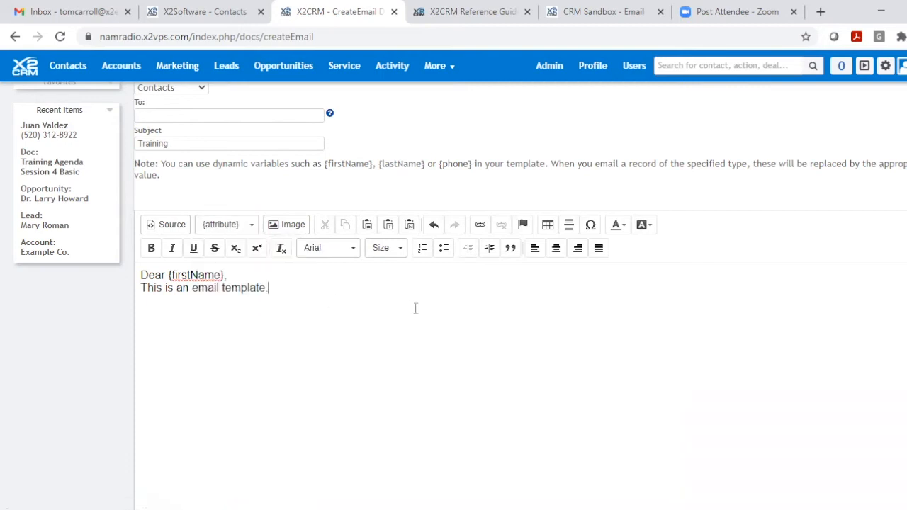
- Review the record types available for the template and choose Contacts
scroll(337, 315, "up", 2)
scroll(337, 315, "up", 1)
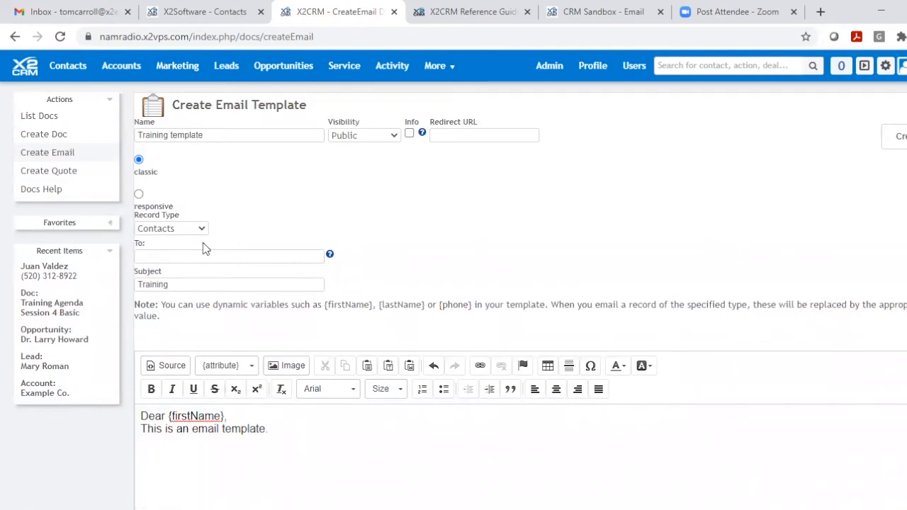
left_click(180, 232)
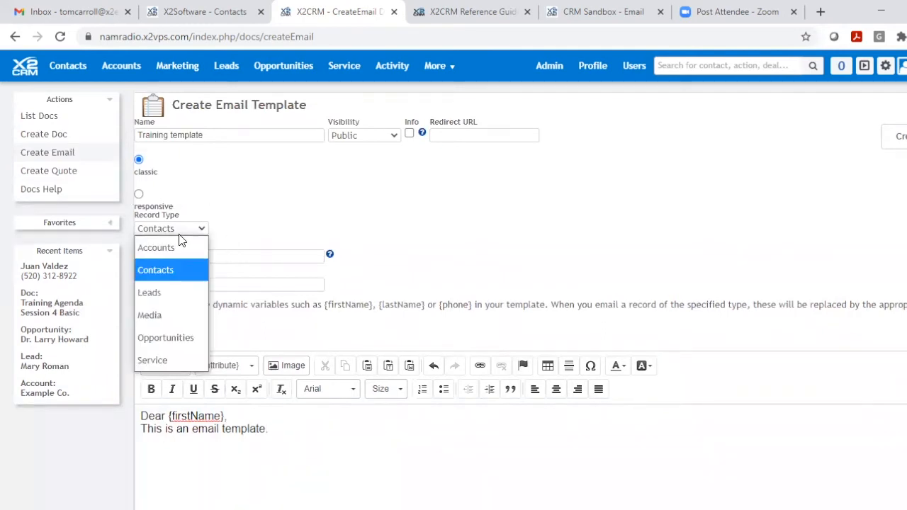
left_click(161, 274)
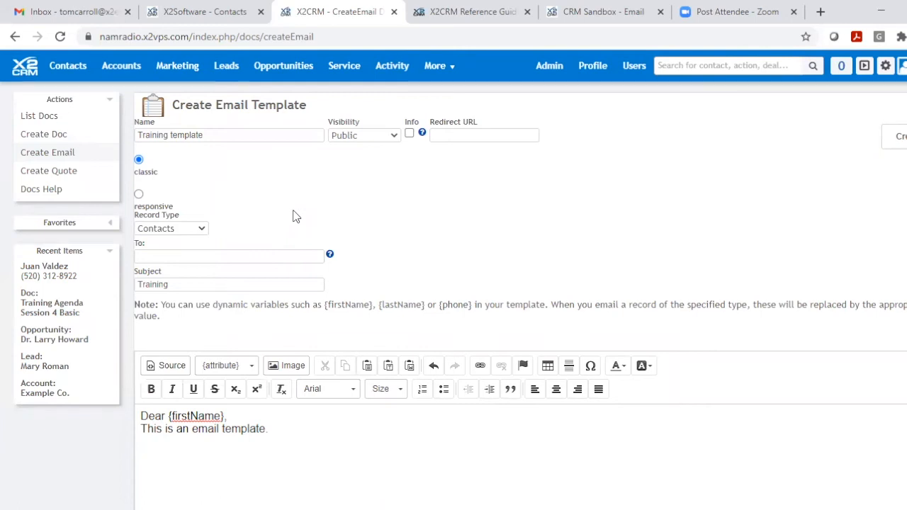
scroll(297, 216, "down", 2)
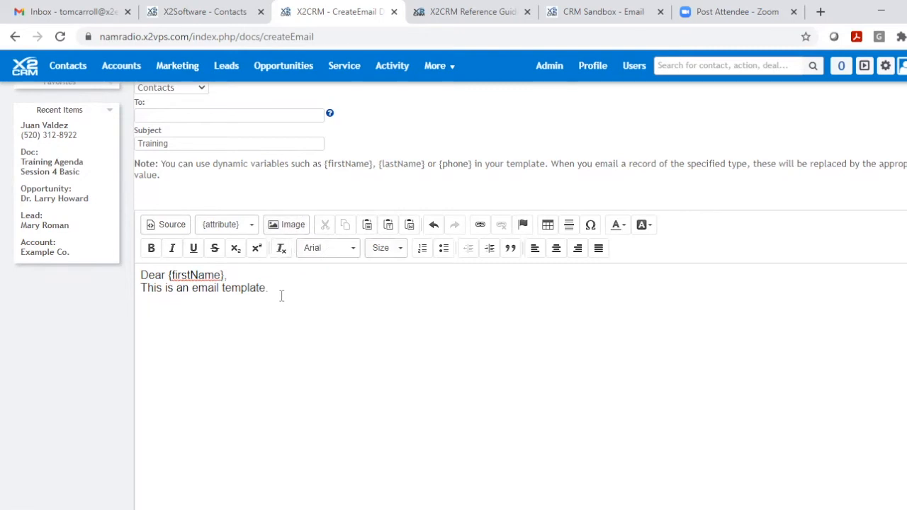
- Insert the X2CRMBlackBlue.png logo from the image gallery below the template's body text
left_click(285, 225)
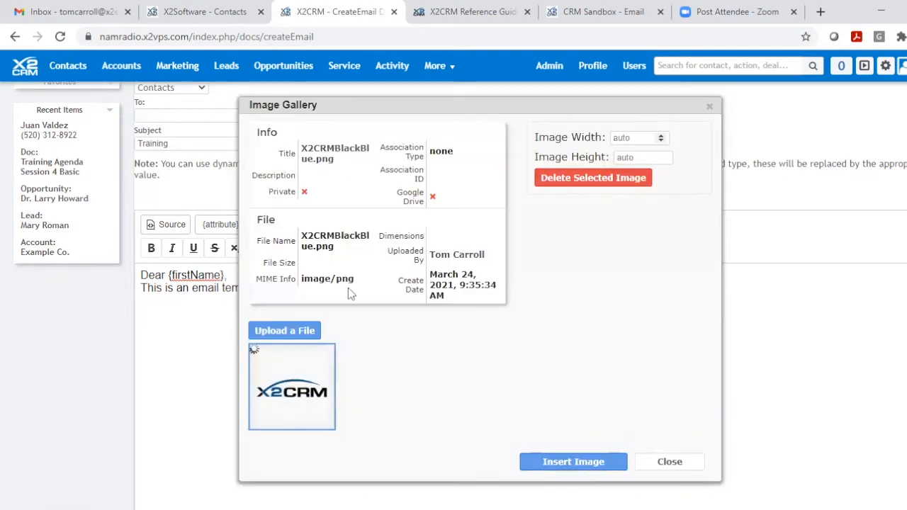
left_click(291, 389)
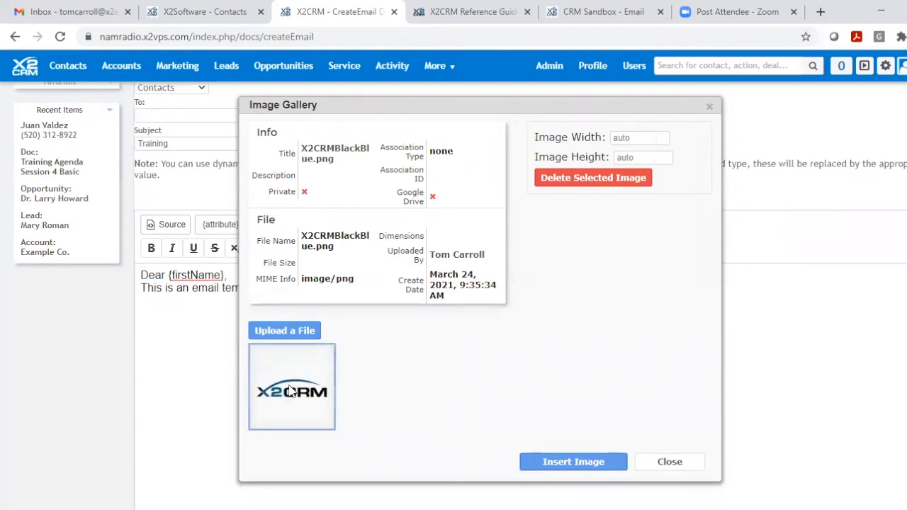
left_click(574, 462)
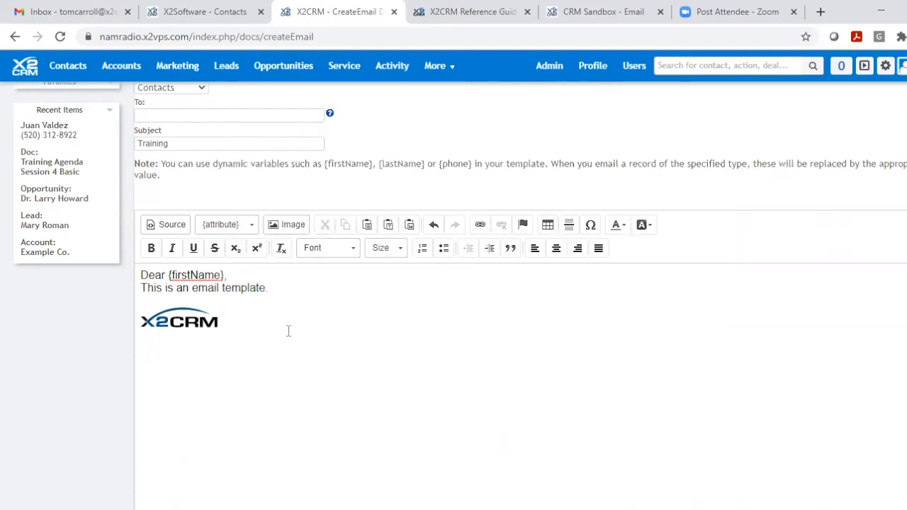
- Add the line "Additional info. Link here" below the logo
type("Addit")
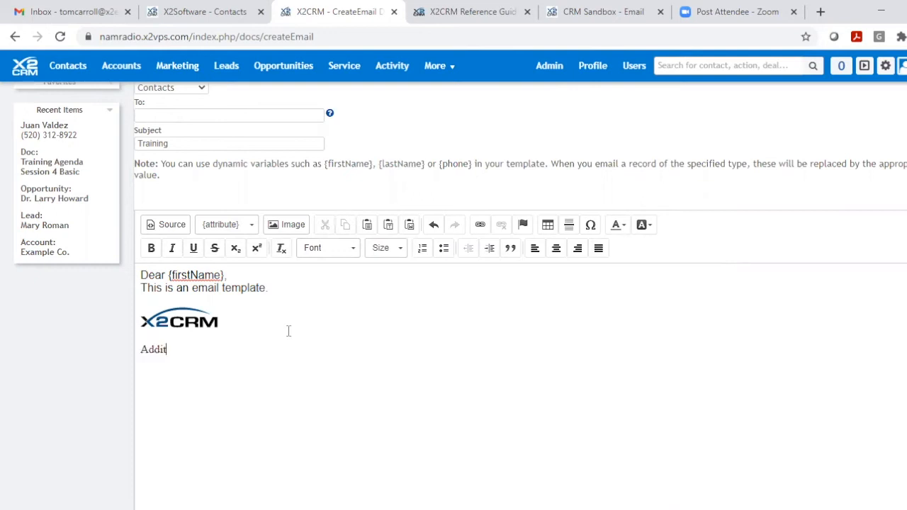
type("ional infor")
key("BackSpace")
scroll(304, 364, "up", 1)
scroll(304, 363, "down", 1)
type("Link ")
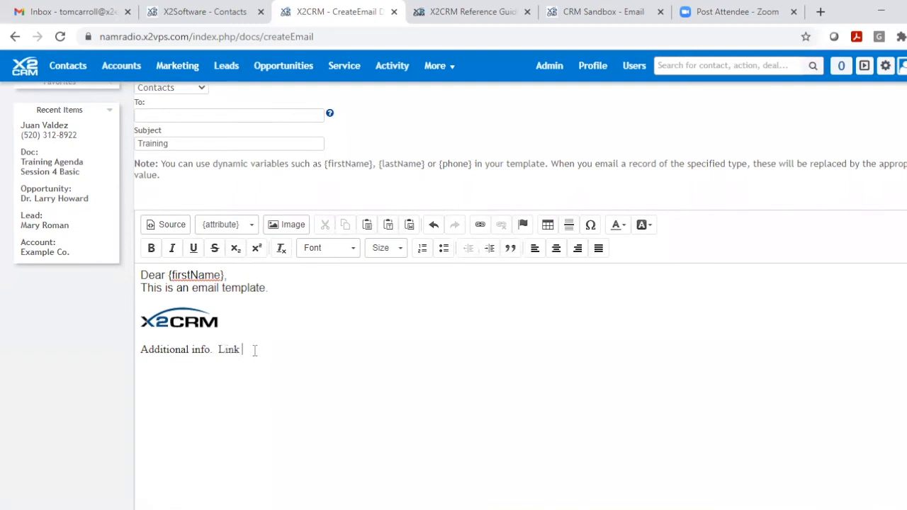
type("here")
left_click_drag(270, 349, 224, 358)
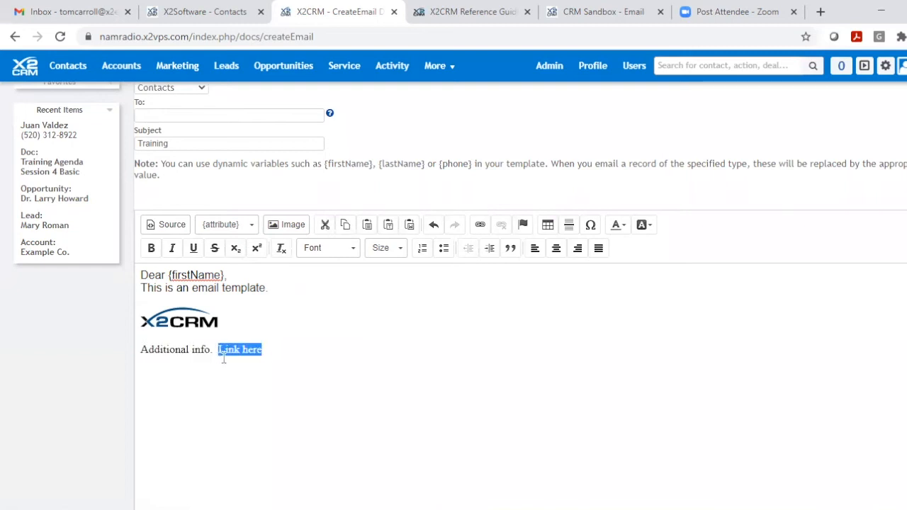
left_click(480, 224)
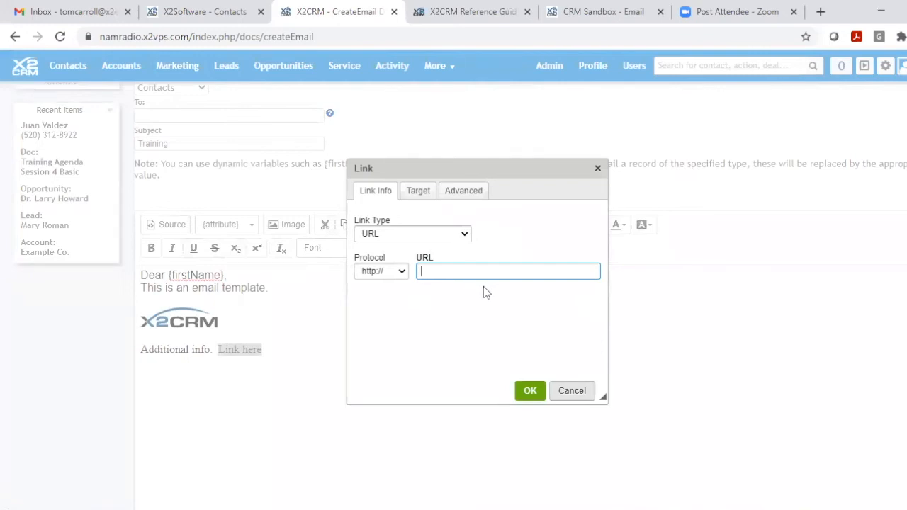
type("www.x2crm.com")
left_click(524, 394)
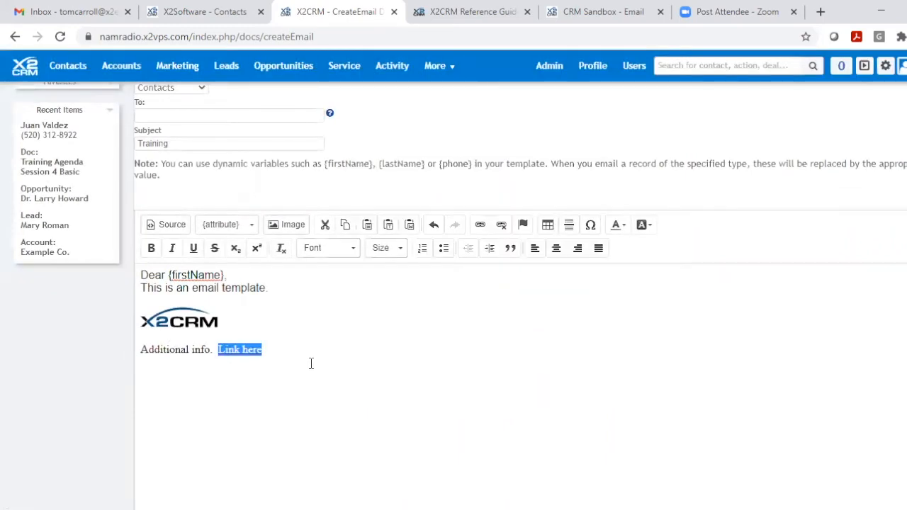
left_click(290, 348)
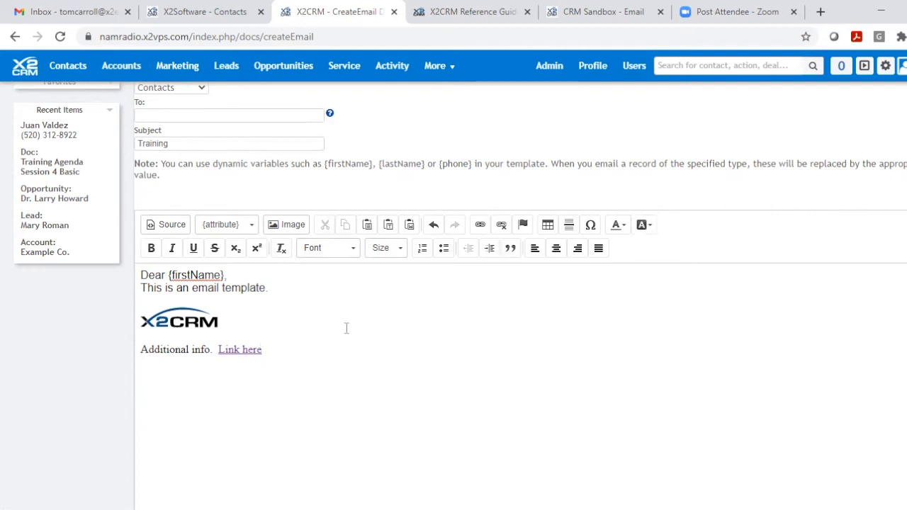
- Create the finished email template and check it in the Templates folder of Docs
scroll(347, 328, "up", 1)
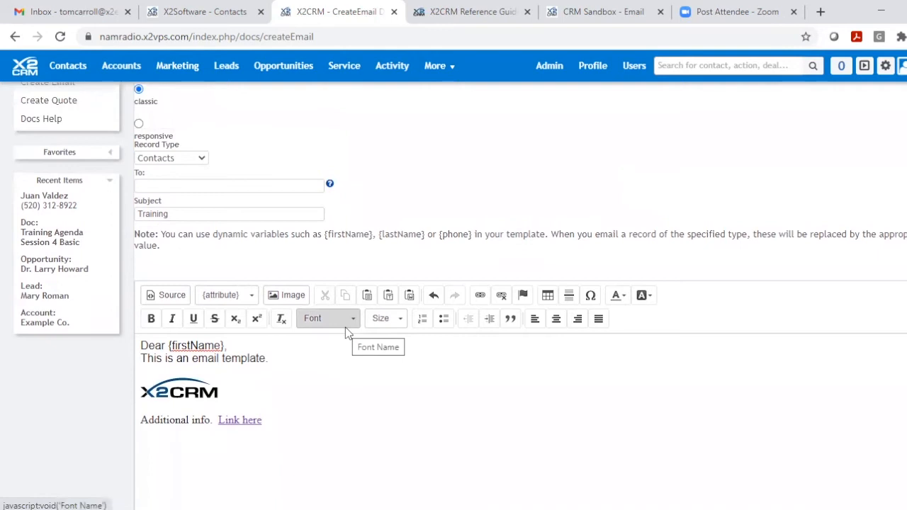
scroll(347, 333, "up", 1)
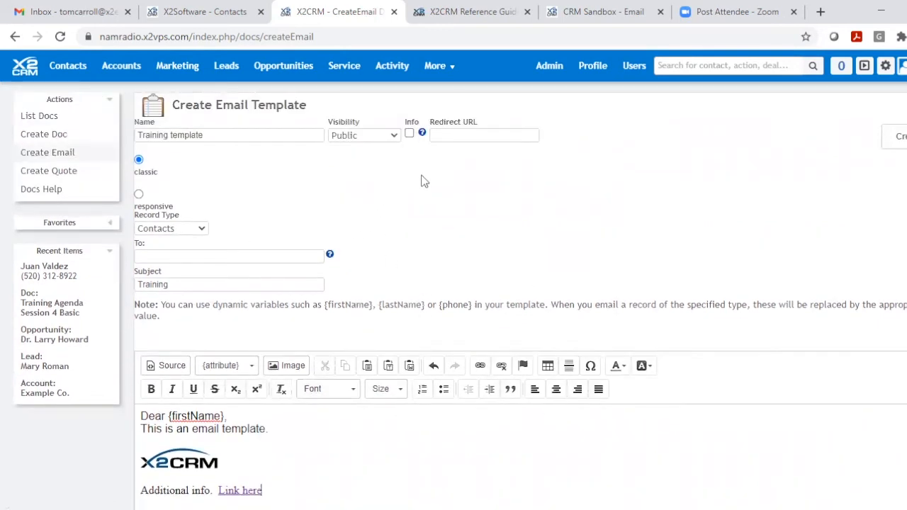
left_click(905, 140)
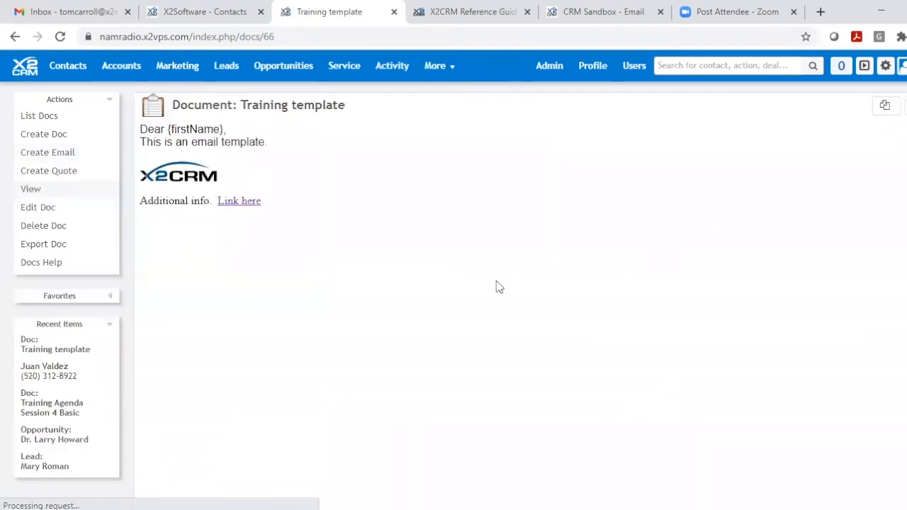
left_click(29, 117)
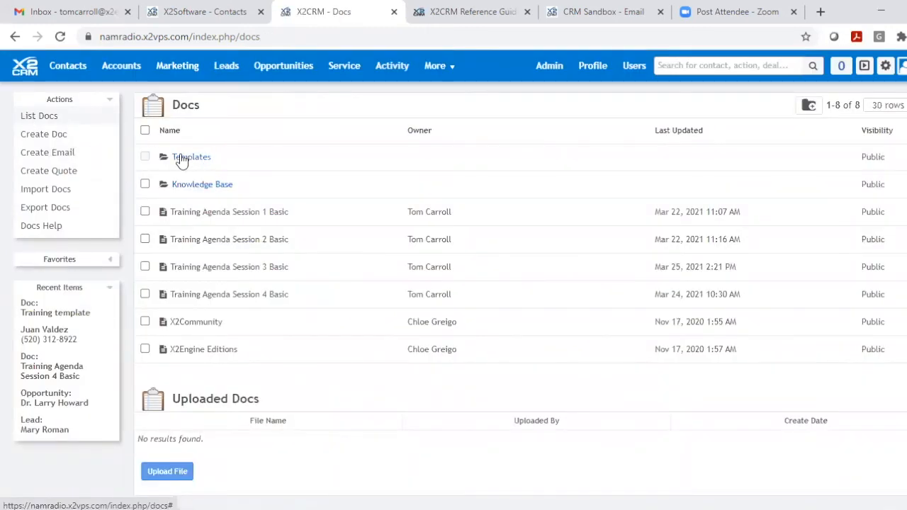
left_click(182, 159)
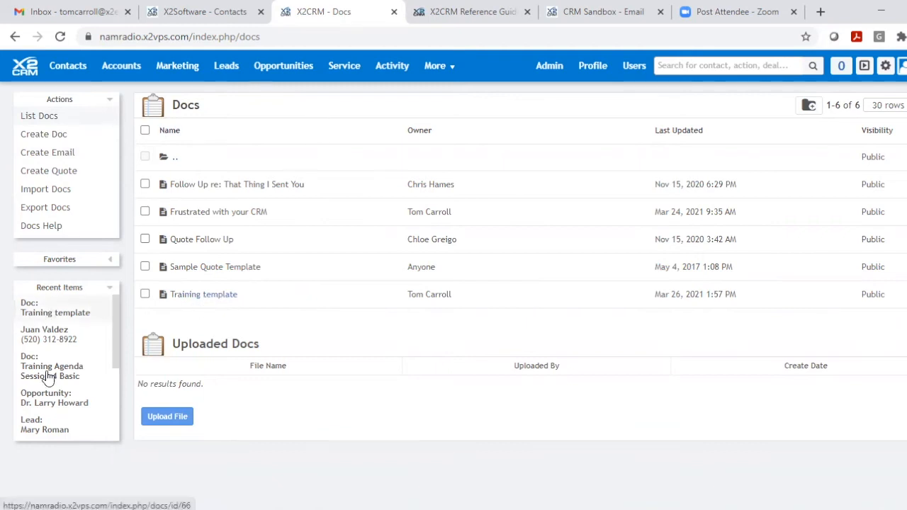
- Start an email from the recently viewed contact's record with the Training template applied, and discard the message
left_click(61, 335)
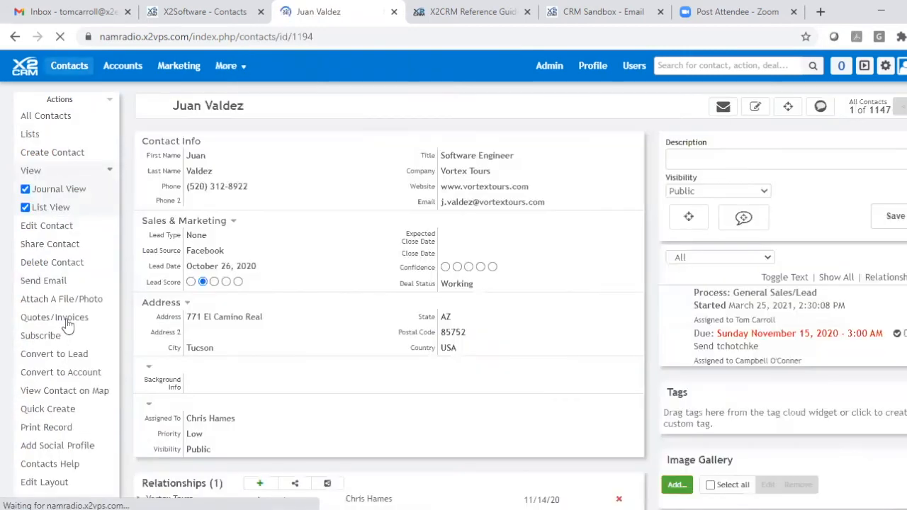
left_click(50, 282)
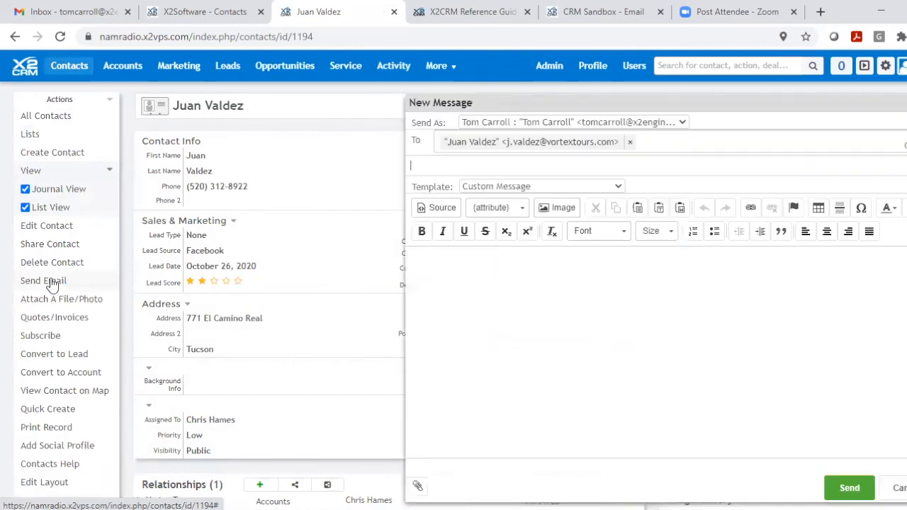
left_click(618, 186)
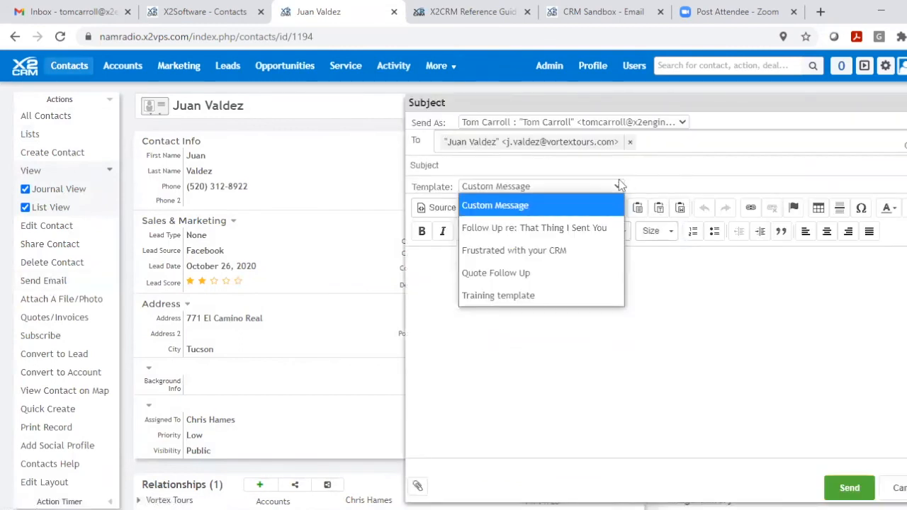
left_click(491, 297)
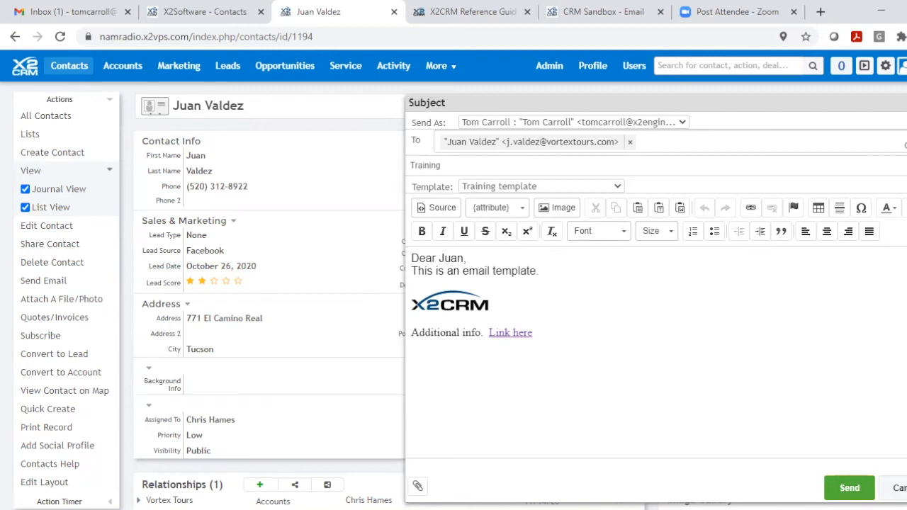
left_click(899, 488)
- Open a new quote template form in Docs and switch it to the classic editor
left_click(437, 65)
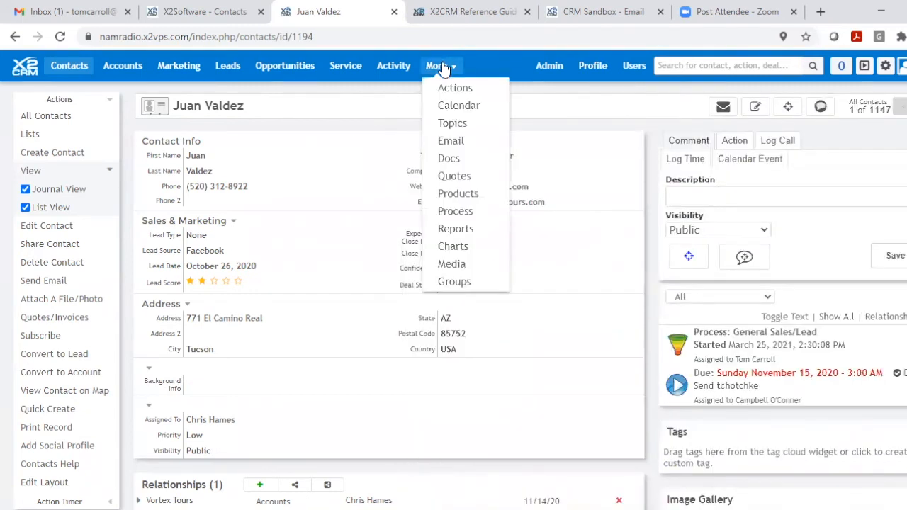
left_click(459, 164)
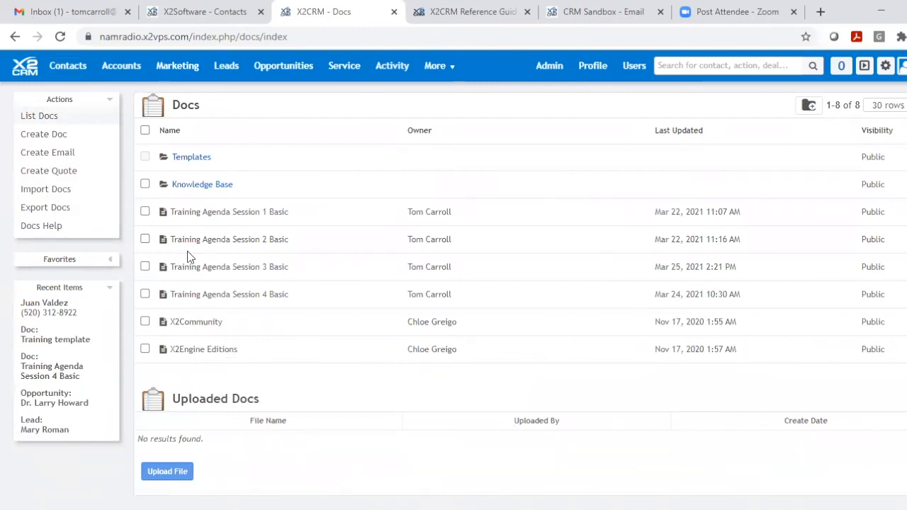
left_click(41, 174)
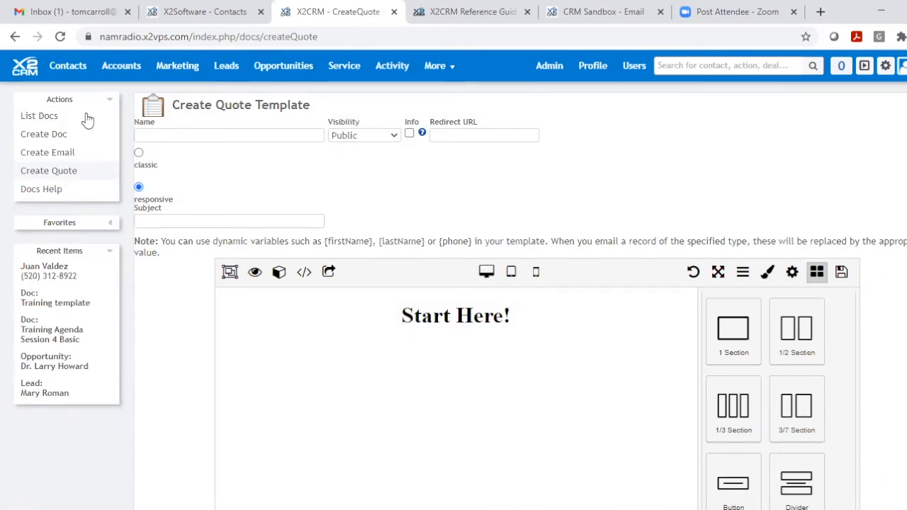
left_click(139, 154)
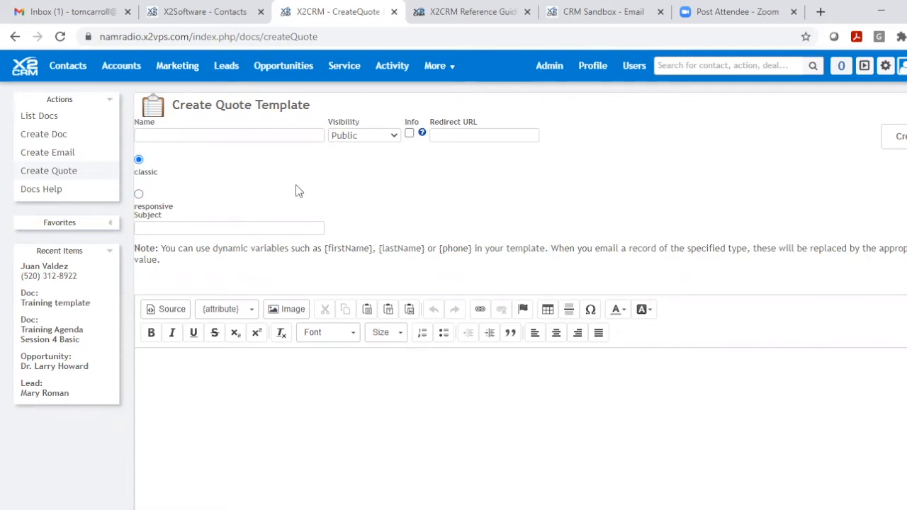
- View the new document form in the classic editor, and return to the Docs list to examine its uploaded documents section
left_click(52, 136)
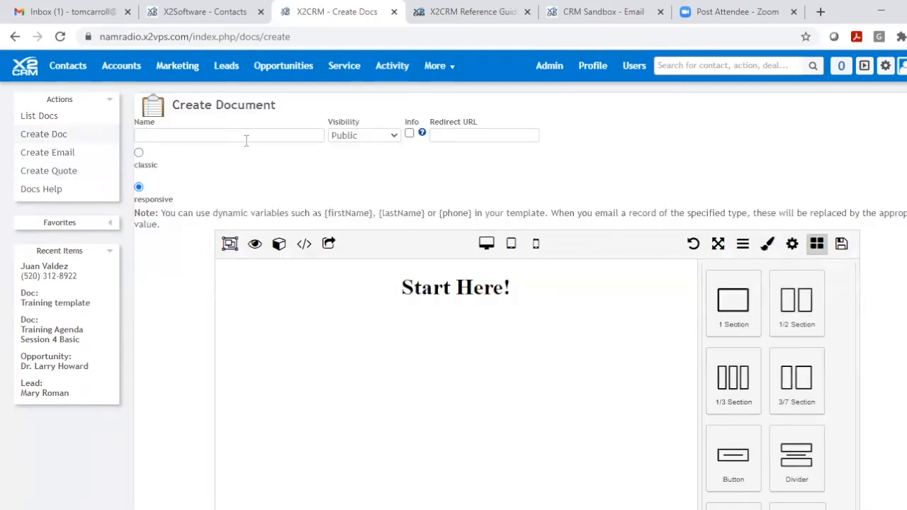
left_click(139, 156)
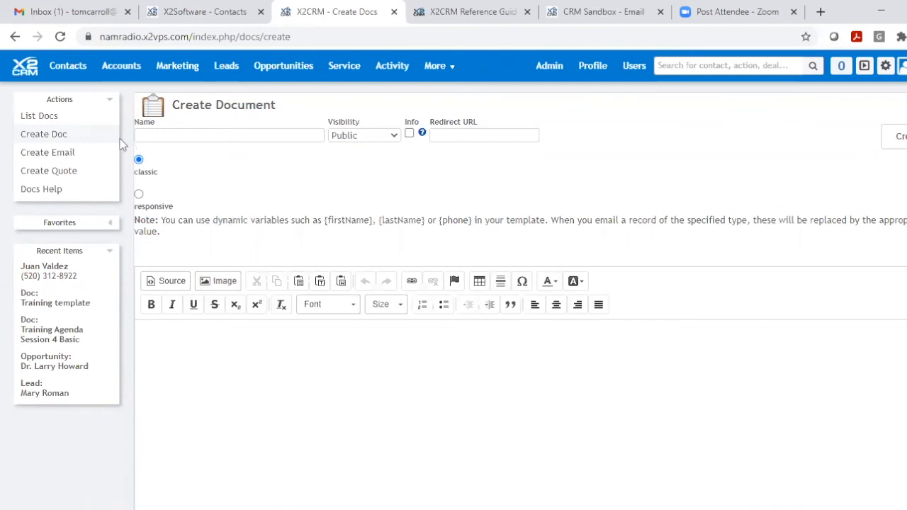
left_click(37, 123)
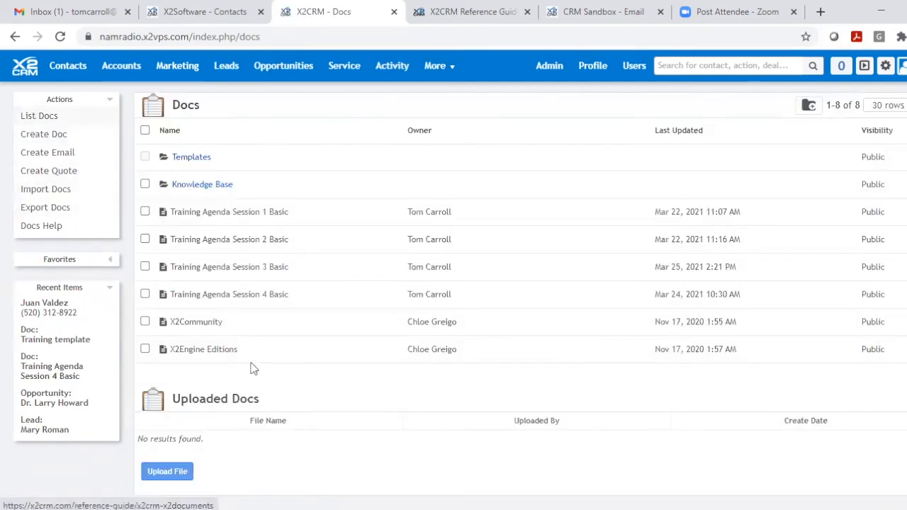
scroll(239, 348, "down", 3)
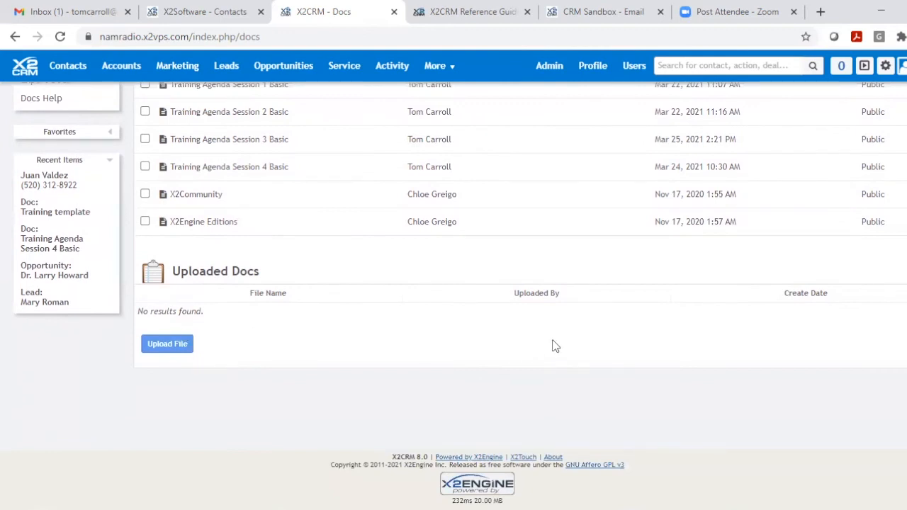
scroll(554, 344, "up", 3)
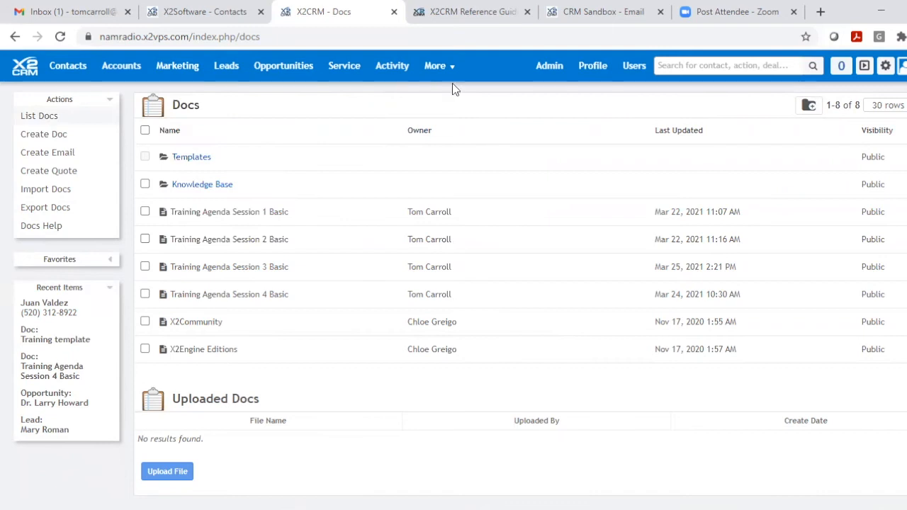
- Open the upload form in Media, browse the local files for one to upload, and cancel the file selection
mouse_move(435, 68)
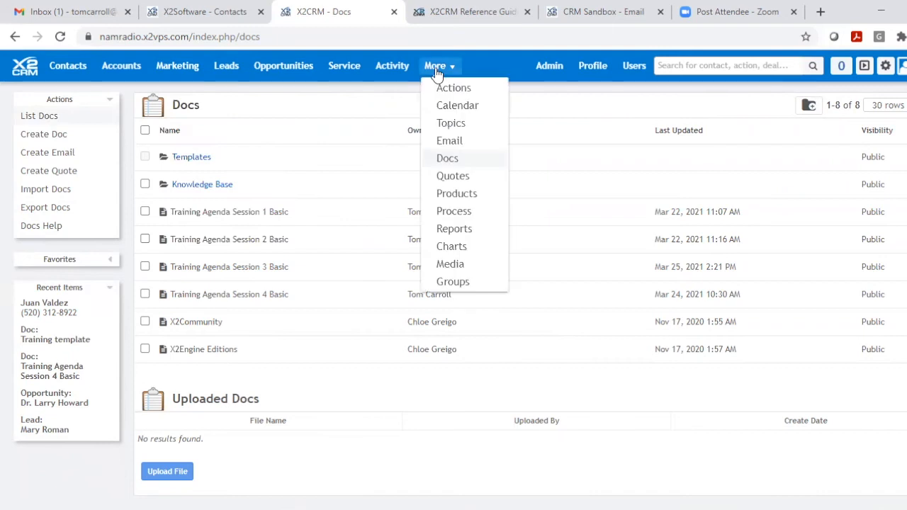
left_click(448, 265)
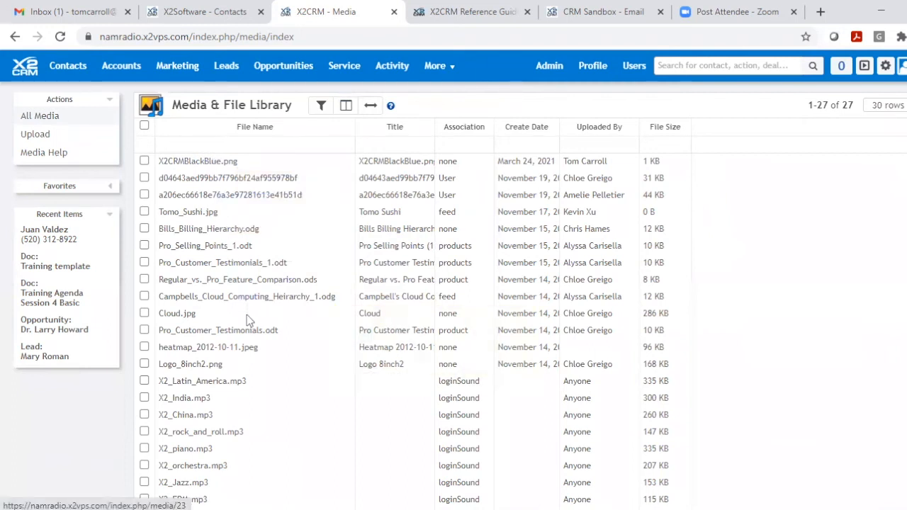
left_click(34, 134)
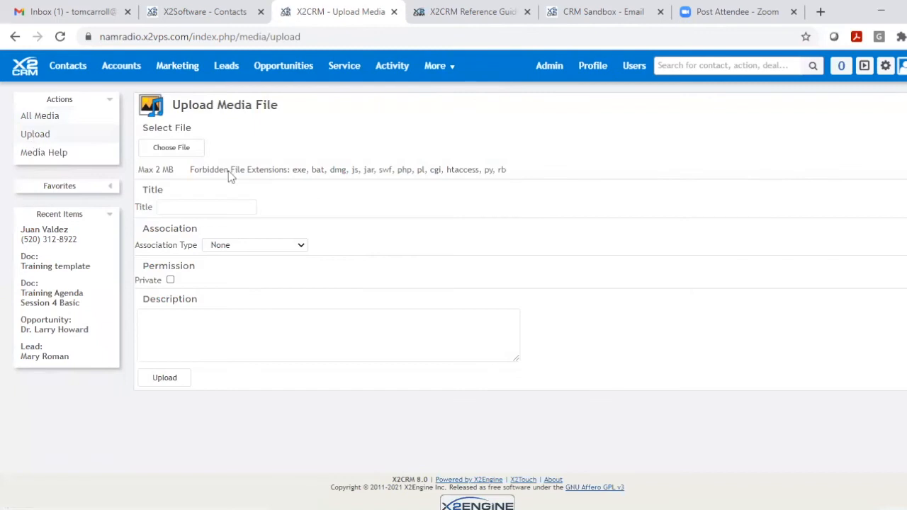
left_click(175, 149)
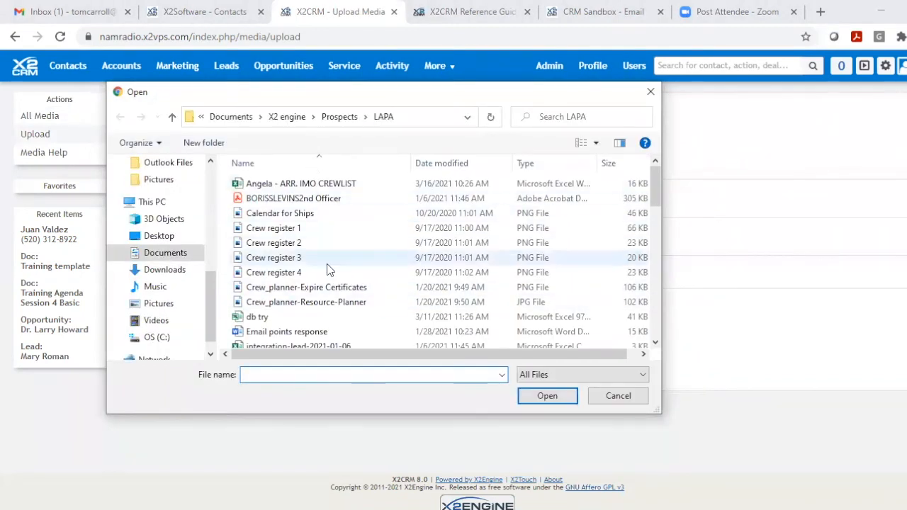
scroll(328, 269, "down", 4)
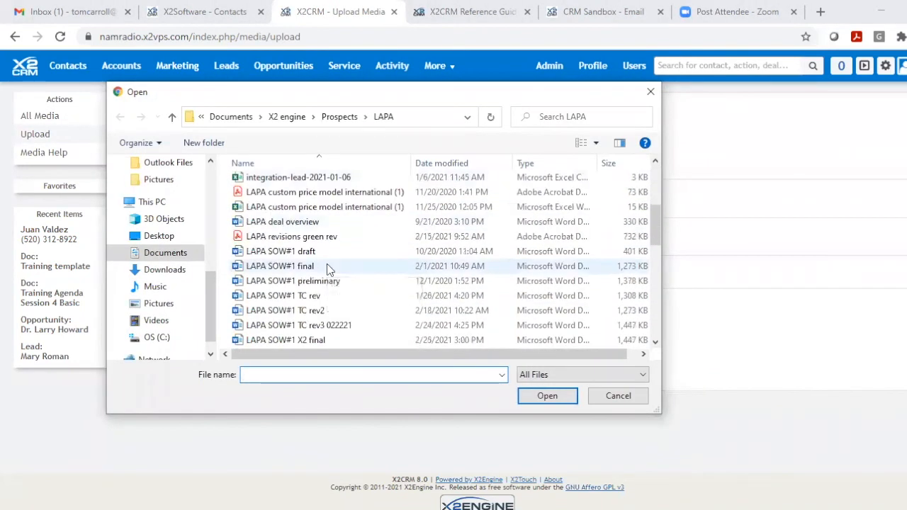
left_click(608, 403)
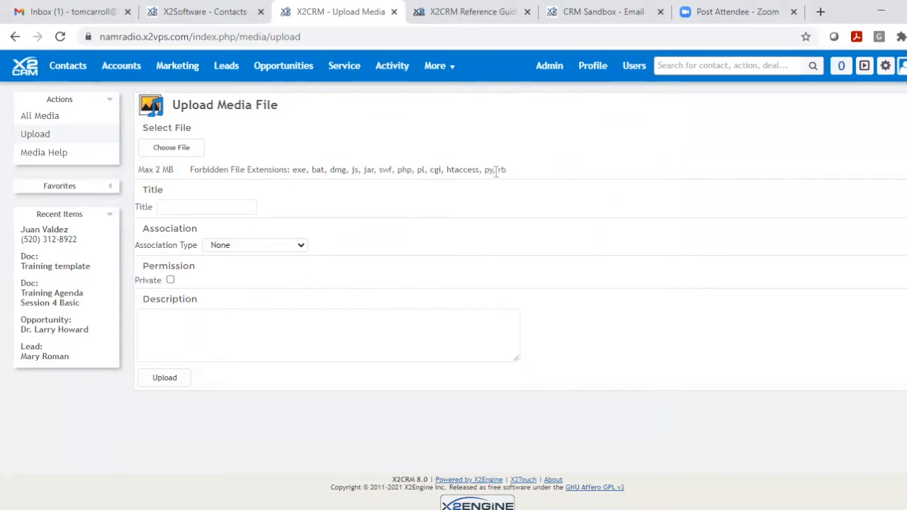
- Return to the full media library and look through its list of files
left_click(27, 122)
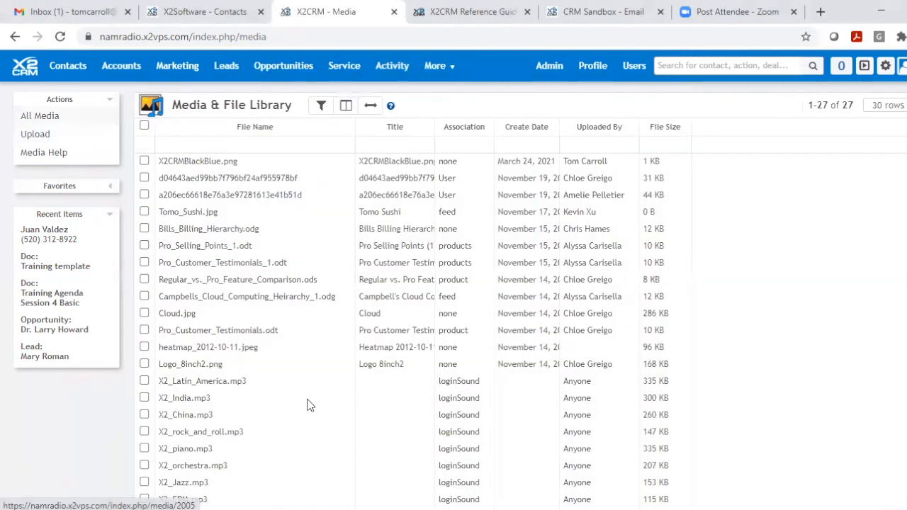
scroll(306, 405, "down", 2)
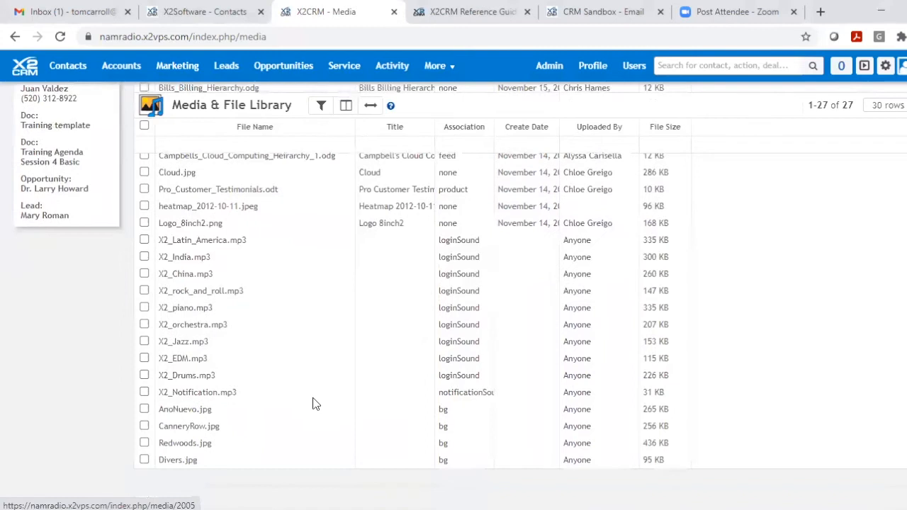
- Open the X2CRMBlackBlue.png file record and examine its info, file details, download link and related record sections
scroll(315, 404, "up", 2)
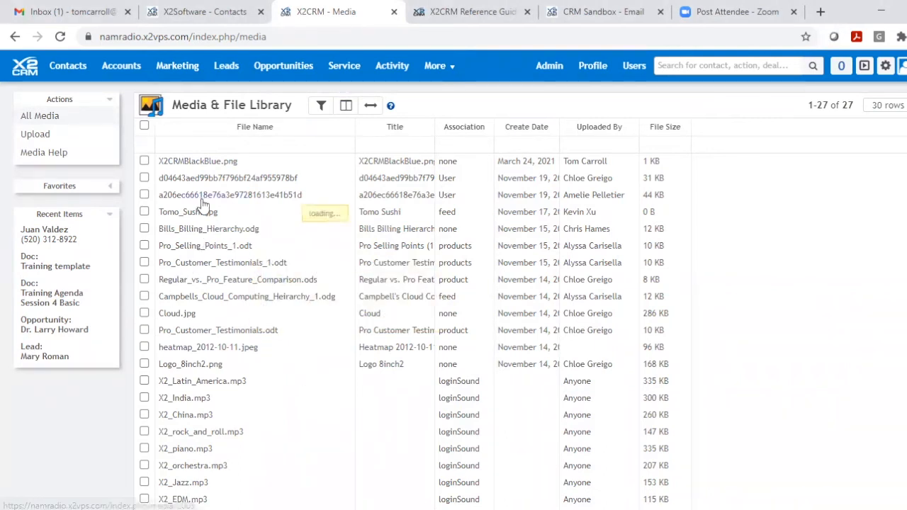
left_click(194, 165)
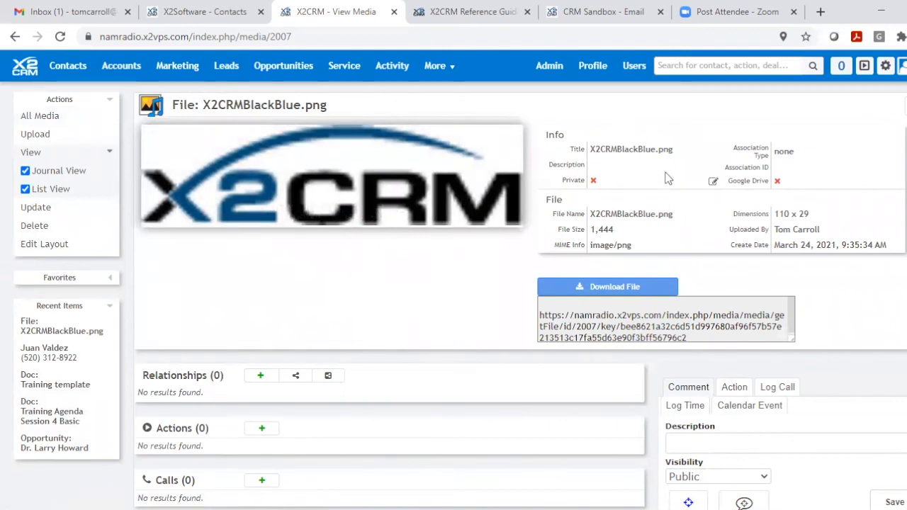
scroll(673, 185, "down", 2)
scroll(672, 183, "up", 2)
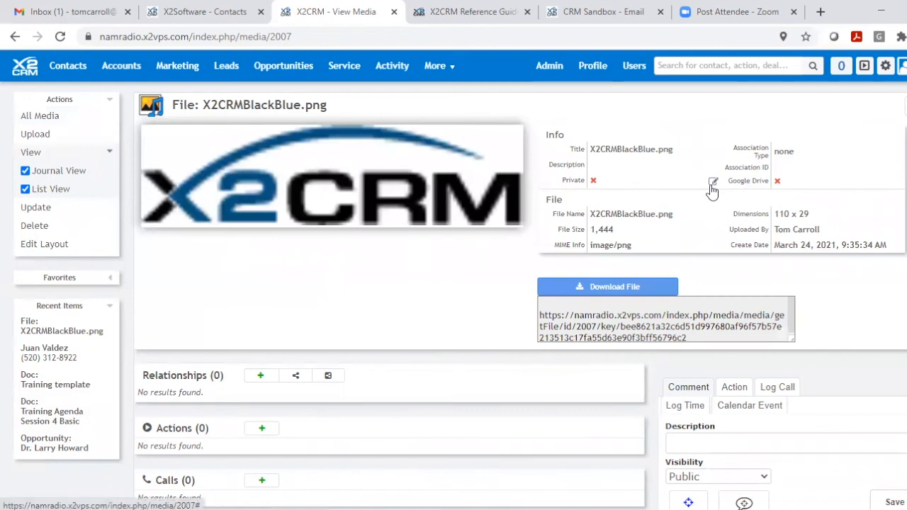
scroll(713, 191, "down", 2)
scroll(712, 192, "down", 1)
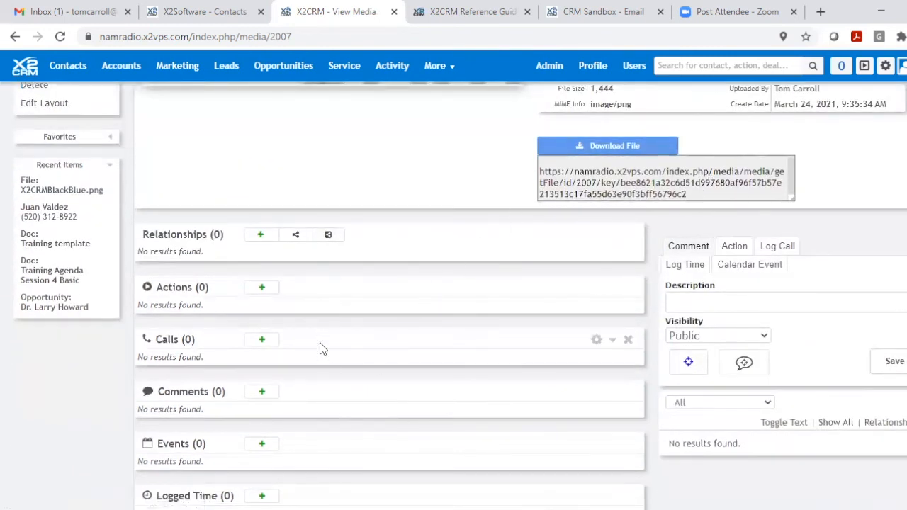
scroll(323, 340, "up", 3)
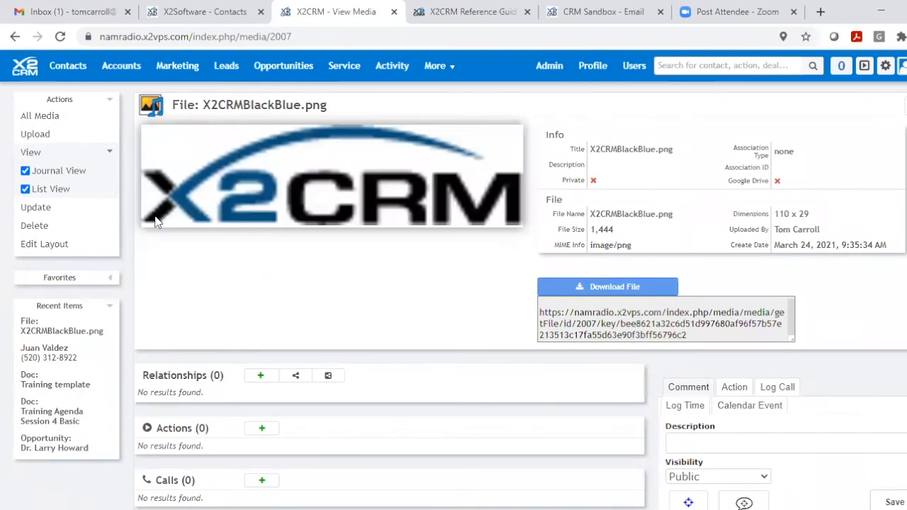
- Open the recently viewed contact's record, show the widget sidebar and locate the Files widget
left_click(32, 355)
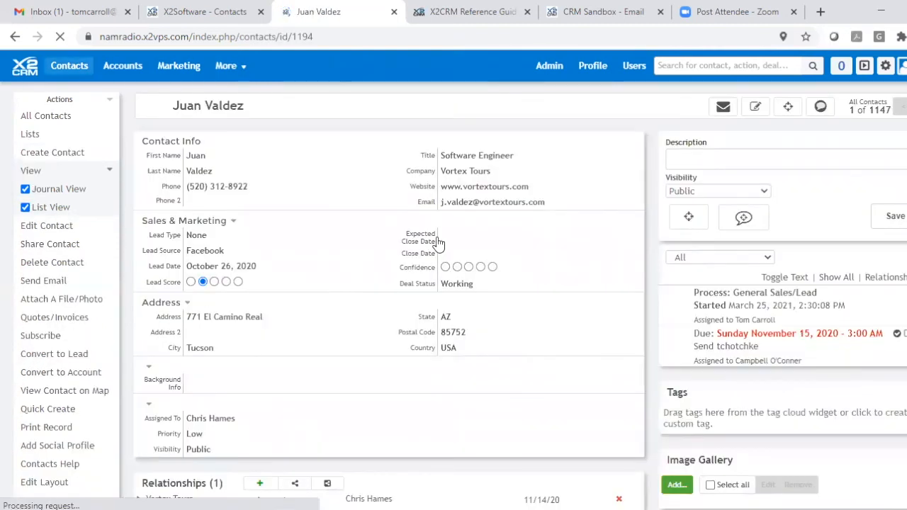
left_click(864, 64)
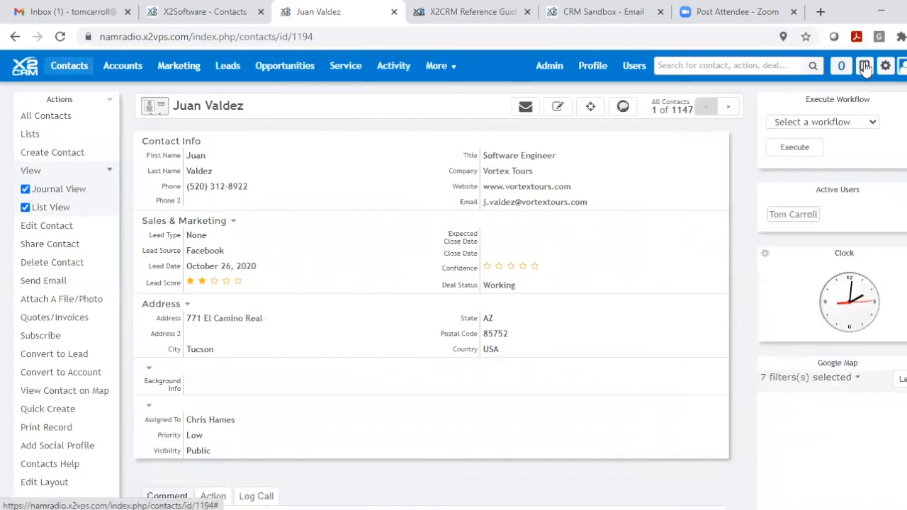
scroll(887, 322, "down", 6)
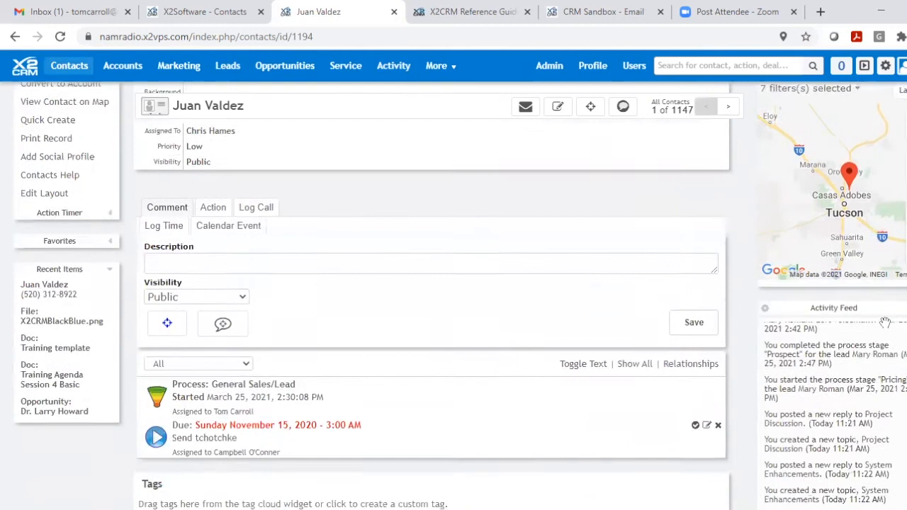
scroll(887, 329, "down", 4)
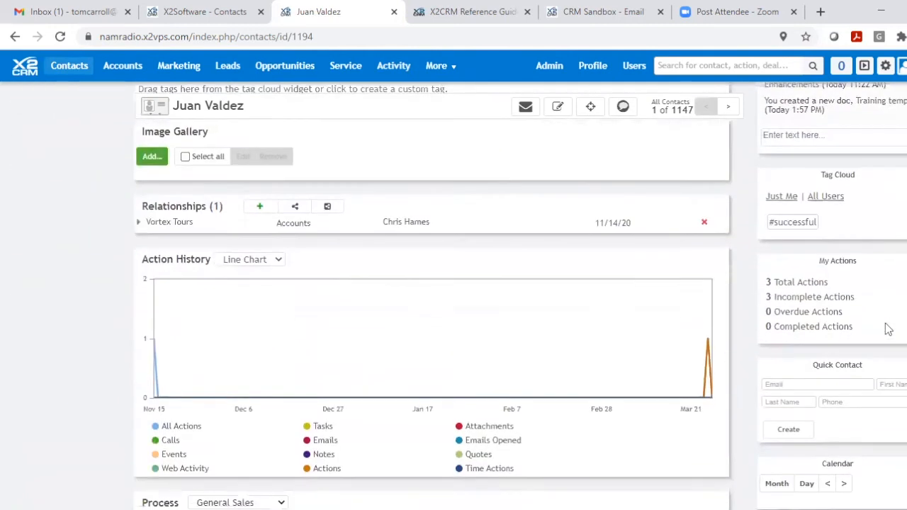
scroll(887, 330, "down", 6)
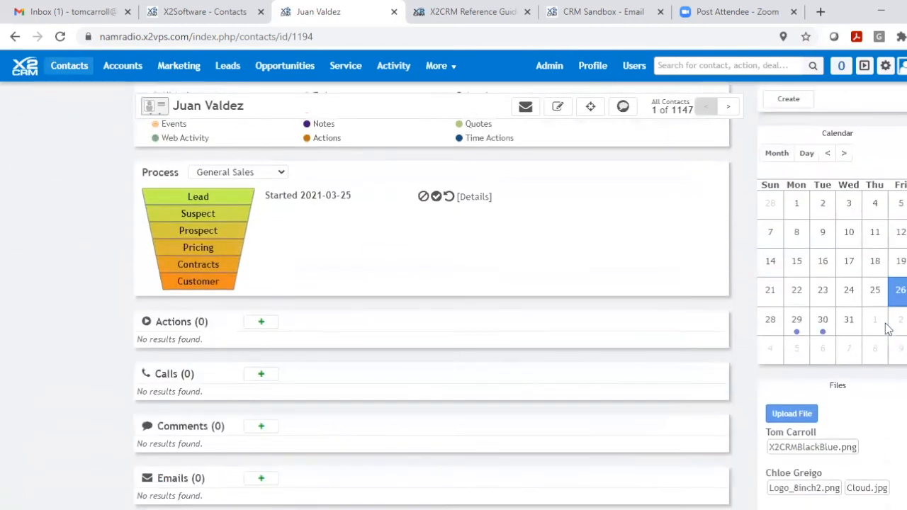
scroll(887, 329, "down", 1)
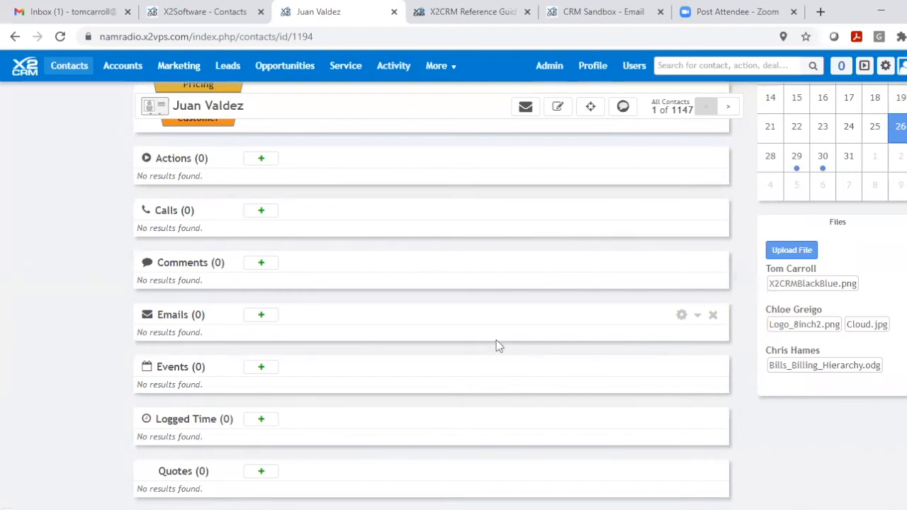
- Move the Files widget up the sidebar so it sits directly below My Actions
scroll(496, 345, "up", 4)
scroll(497, 344, "down", 3)
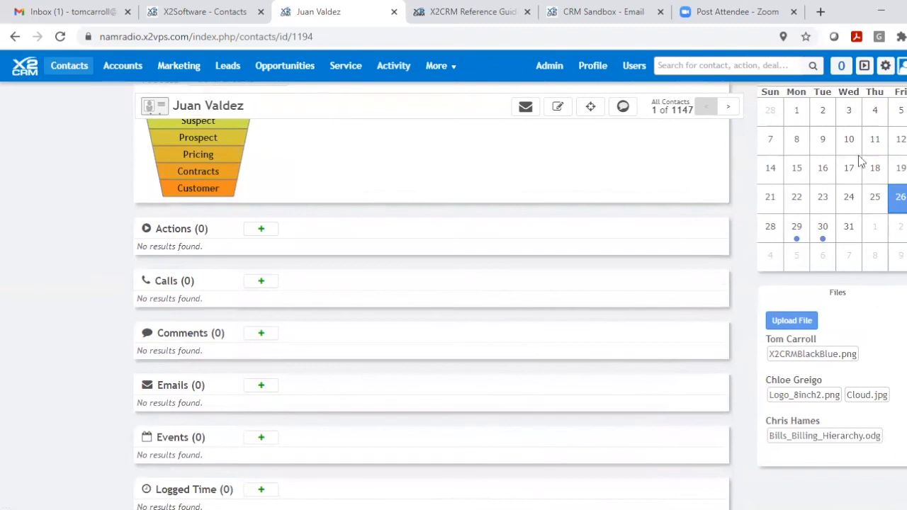
scroll(861, 161, "down", 3)
scroll(743, 333, "up", 1)
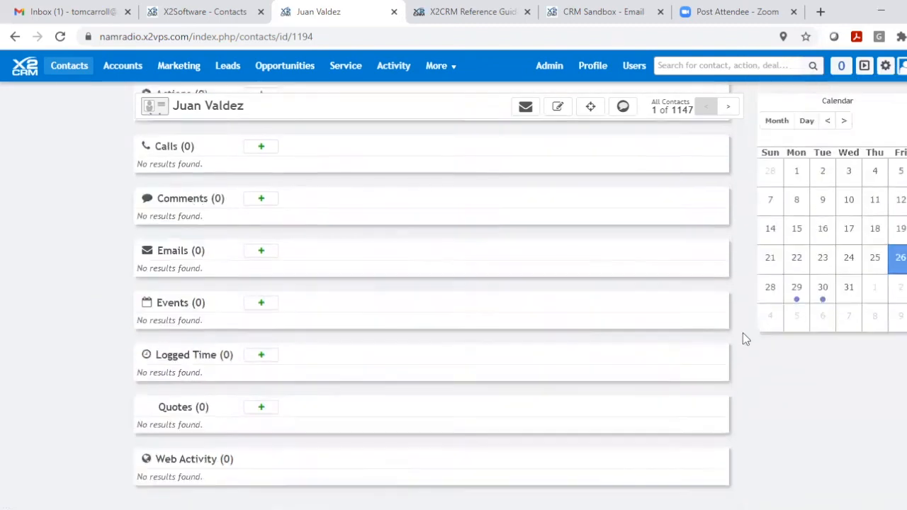
scroll(742, 332, "up", 3)
scroll(743, 336, "up", 1)
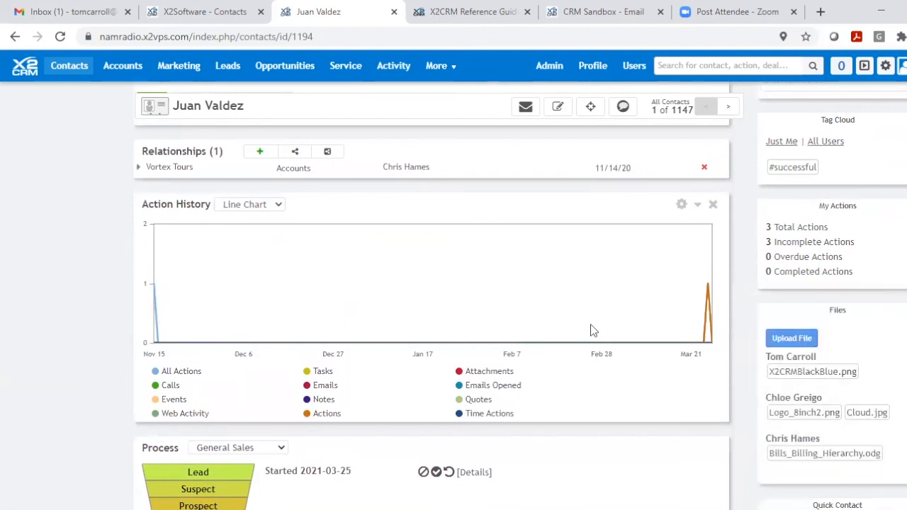
scroll(594, 331, "up", 3)
scroll(590, 324, "down", 2)
scroll(590, 324, "up", 4)
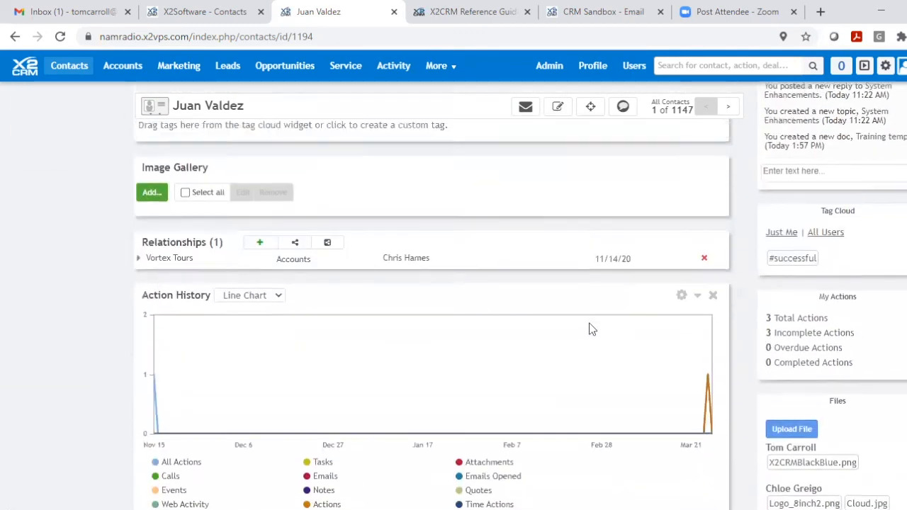
scroll(594, 327, "up", 4)
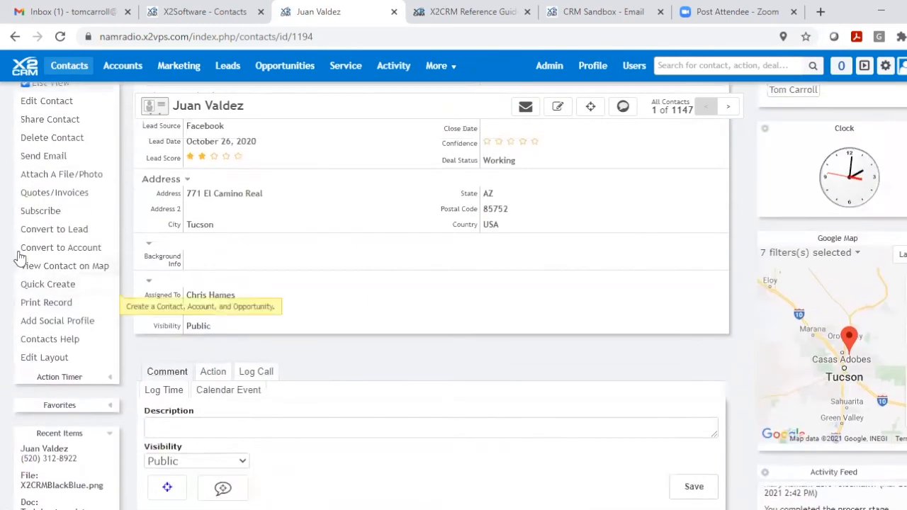
- Start a new email to the contact and attach X2CRMBlackBlue.png from the Files widget
left_click(41, 157)
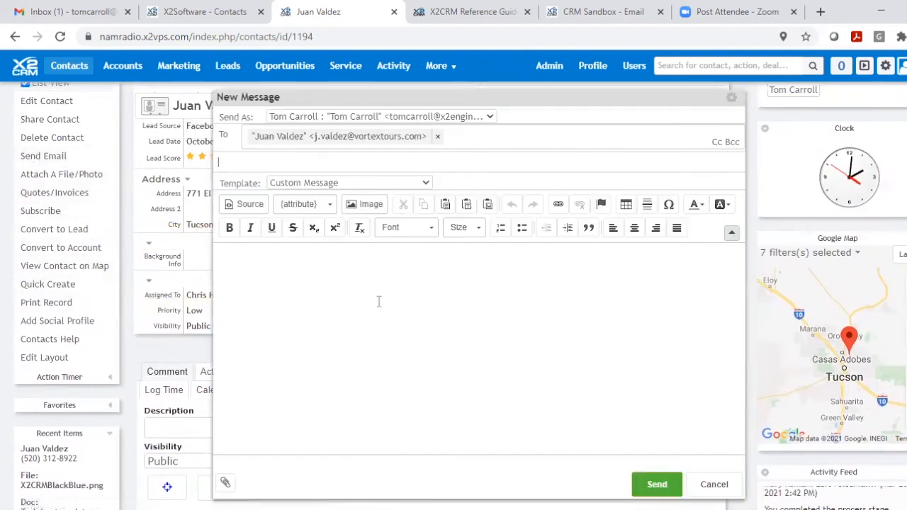
scroll(381, 301, "down", 1)
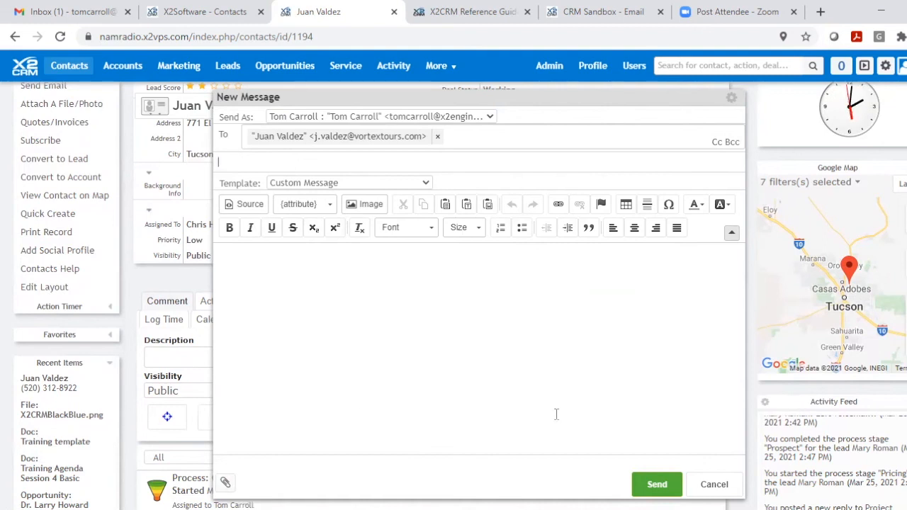
scroll(857, 394, "down", 6)
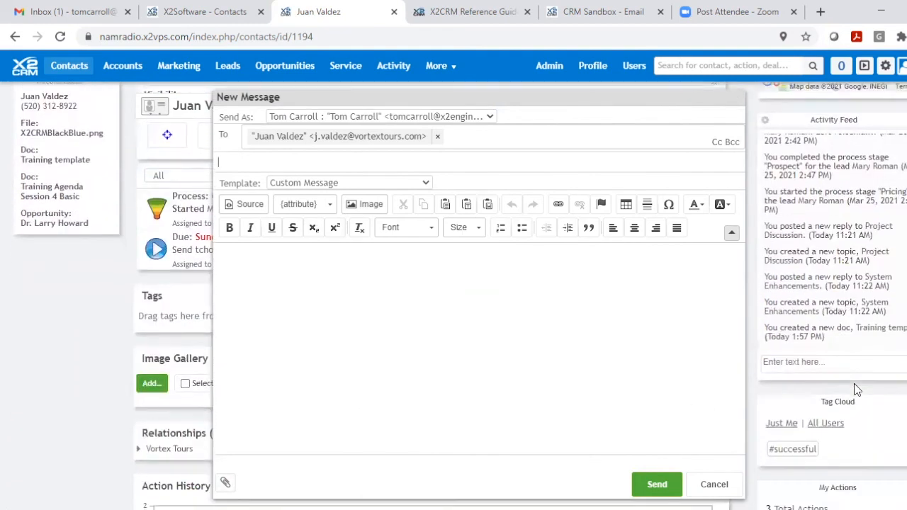
scroll(854, 386, "down", 4)
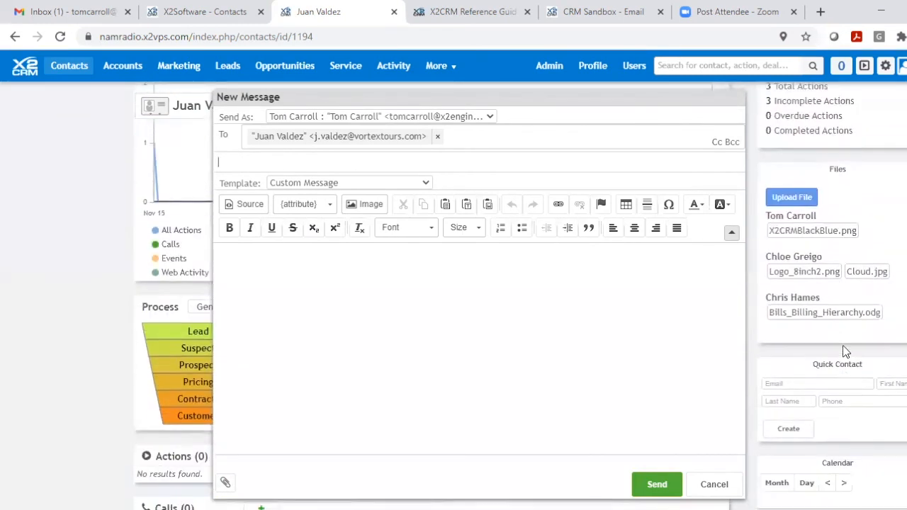
left_click_drag(808, 231, 305, 479)
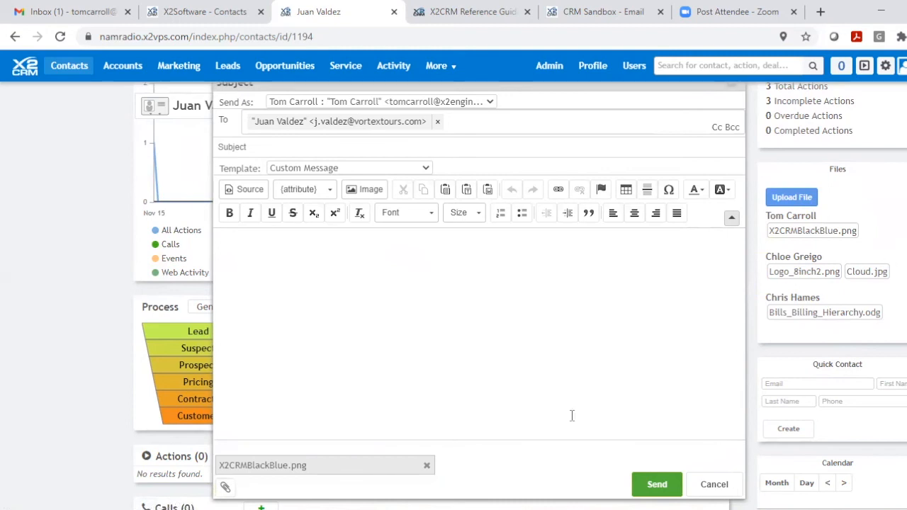
- Browse the local Documents folder for another attachment, cancel the file selection and discard the email
left_click(224, 489)
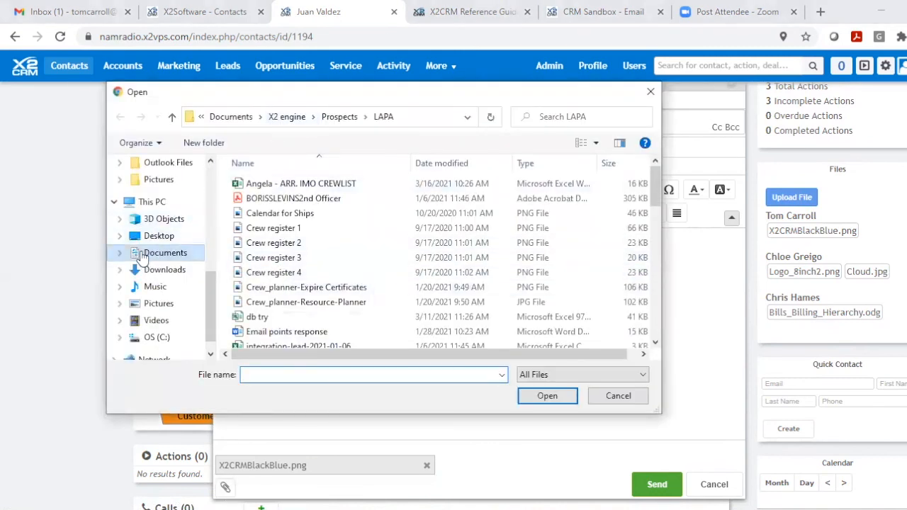
left_click(142, 255)
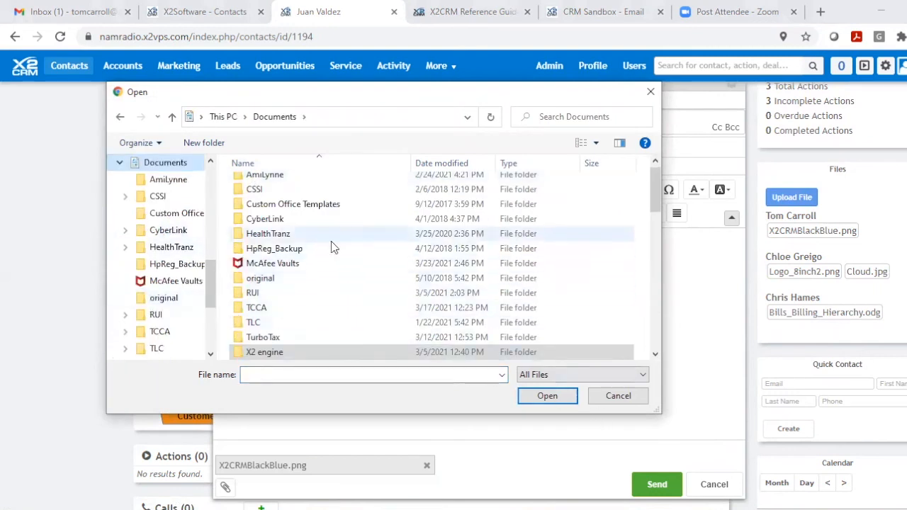
left_click(610, 396)
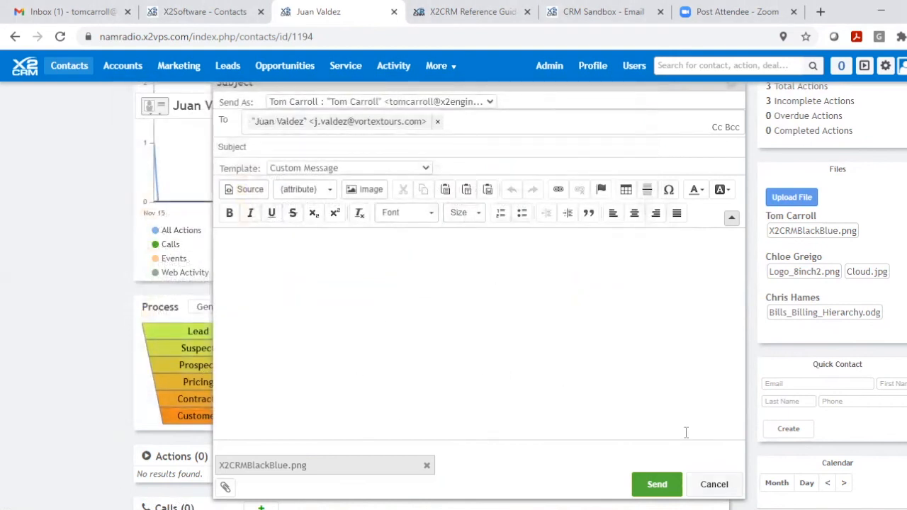
left_click(712, 485)
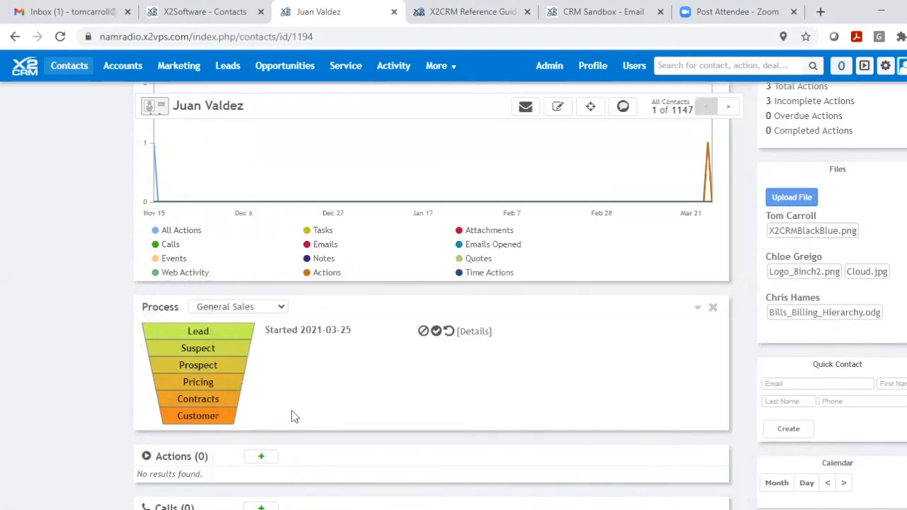
- Go to the Topics list and hide the widget sidebar
scroll(328, 356, "up", 15)
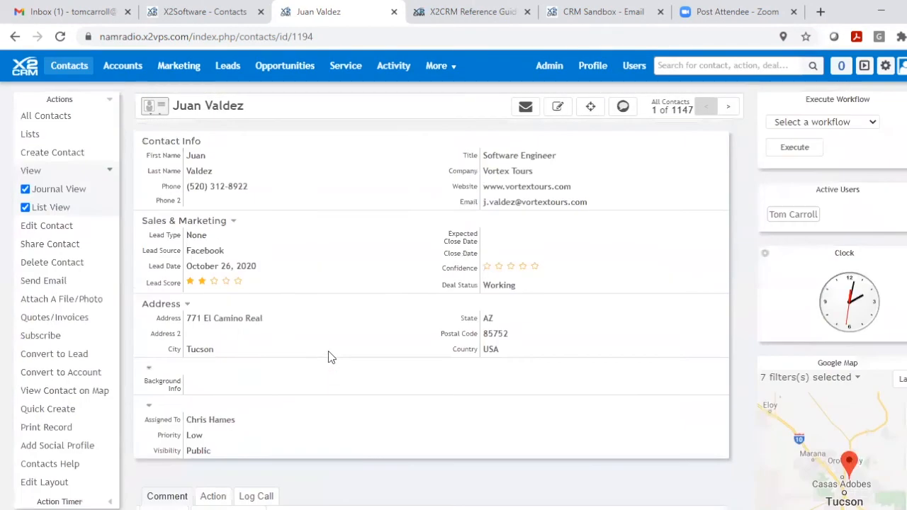
left_click(439, 69)
left_click(443, 72)
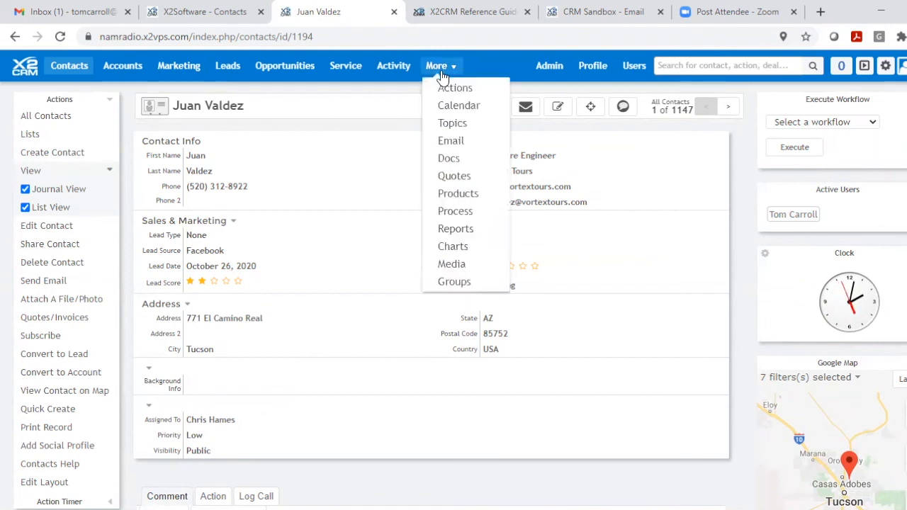
left_click(449, 130)
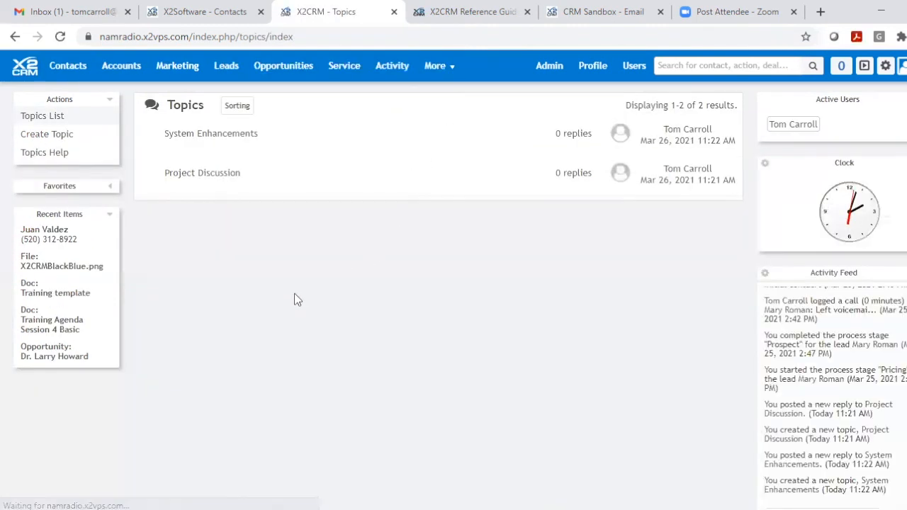
left_click(865, 68)
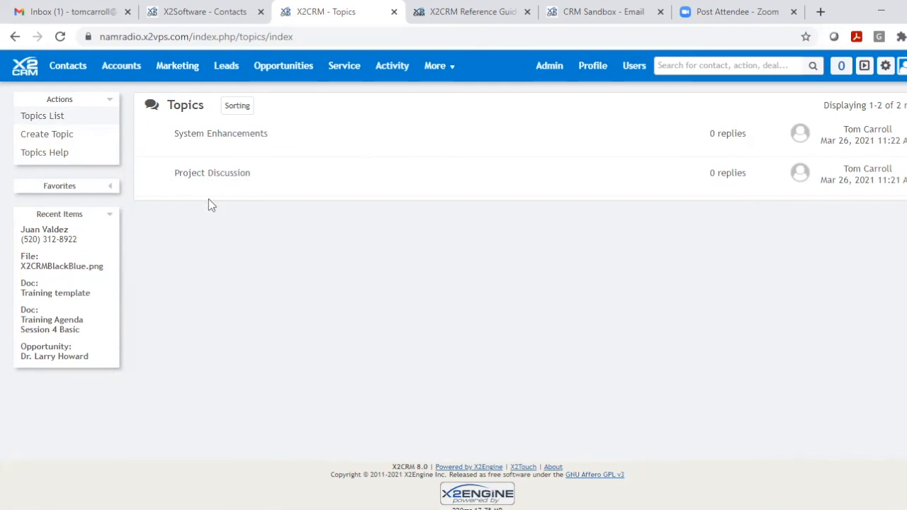
- Open the System Enhancements topic and post the reply "Add a new button."
left_click(212, 138)
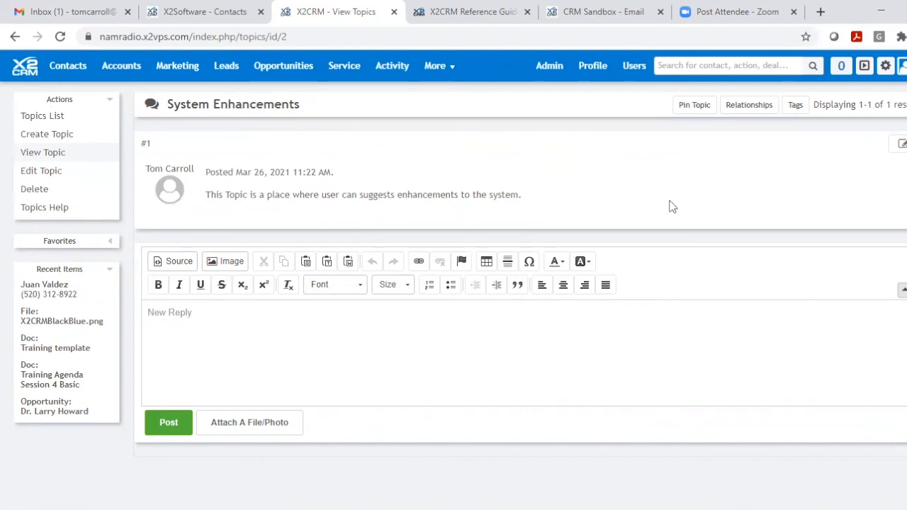
left_click(206, 310)
type("Add a new but")
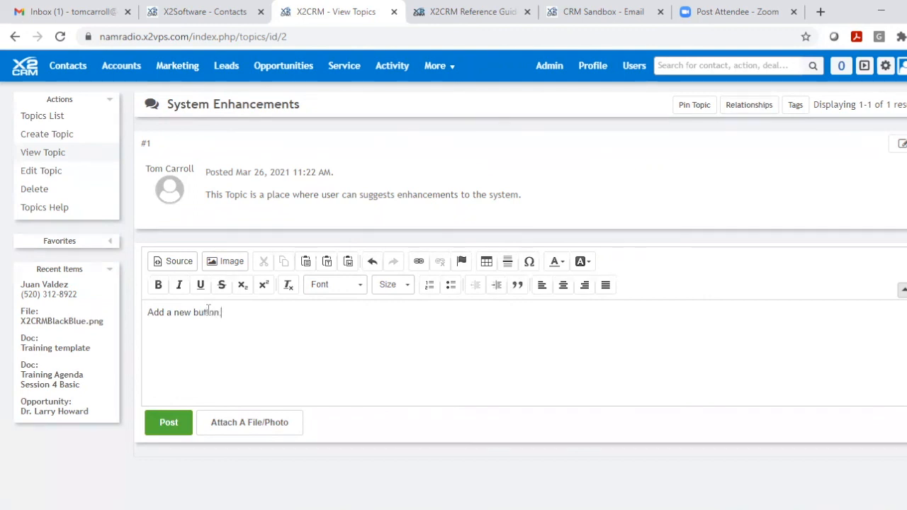
type("ton.")
left_click(163, 422)
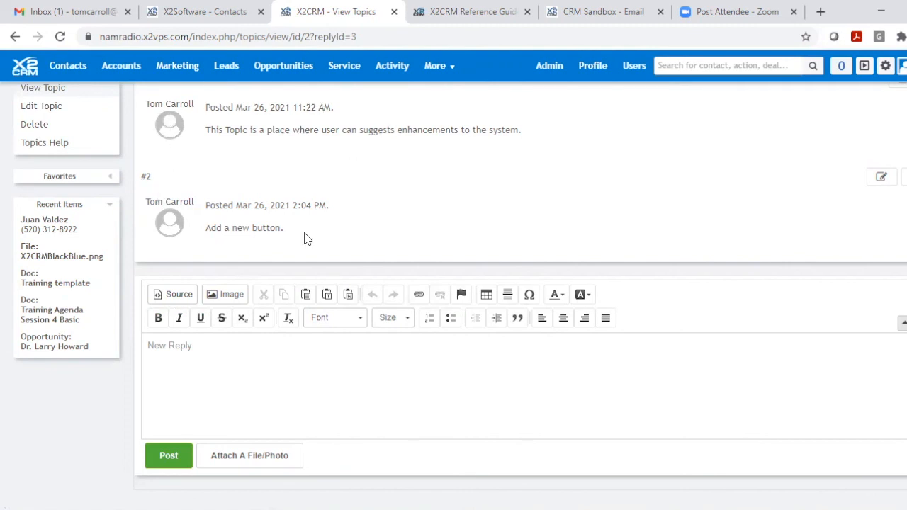
- Edit the reply in the System Enhancements topic to read "Add a new button in Contacts." and save the update
left_click(885, 180)
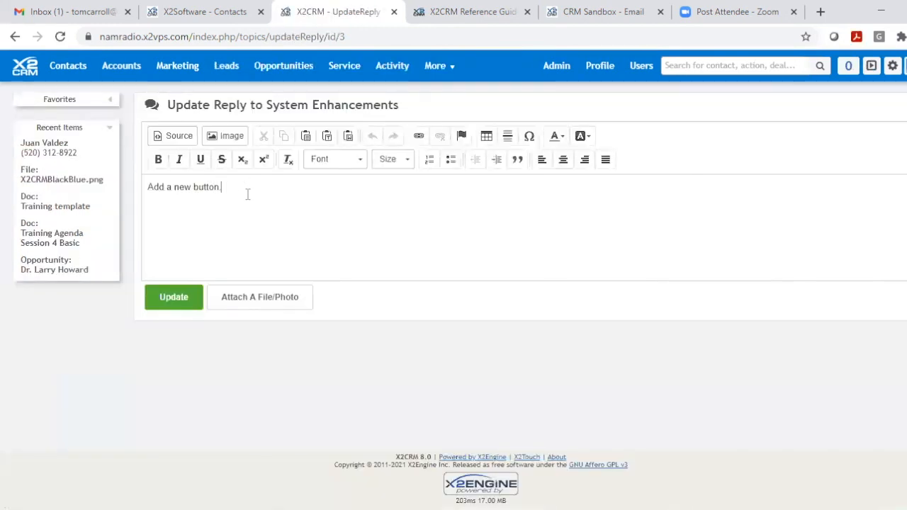
key("BackSpace")
type("in Contacts.")
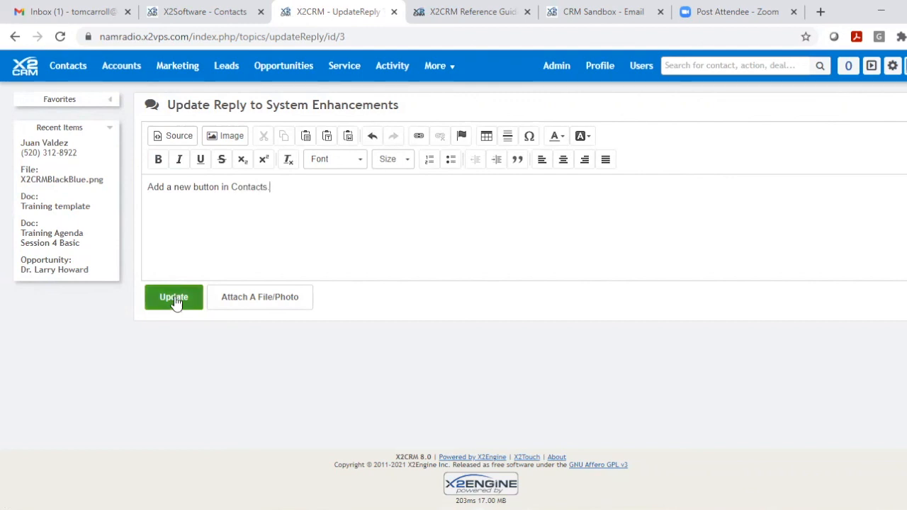
left_click(177, 298)
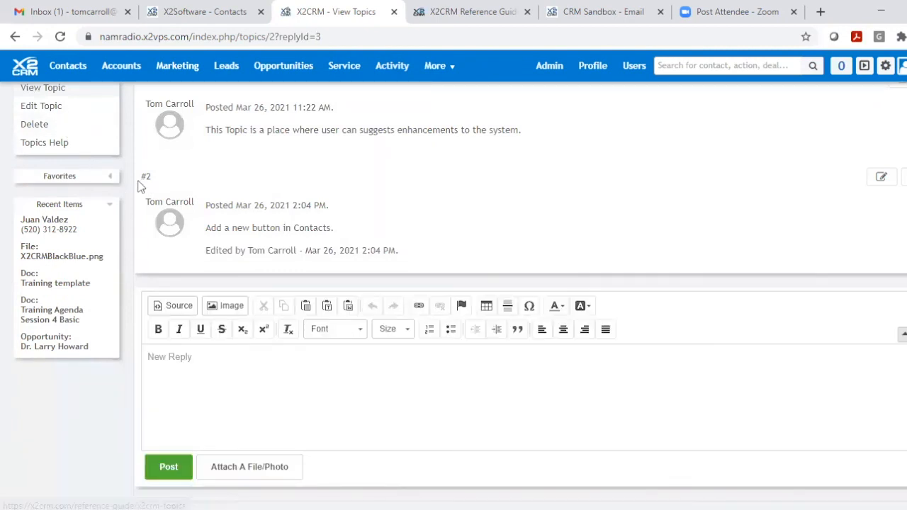
- View the Project Discussion topic from the Topics list, and return to the list
scroll(141, 183, "up", 2)
left_click(57, 119)
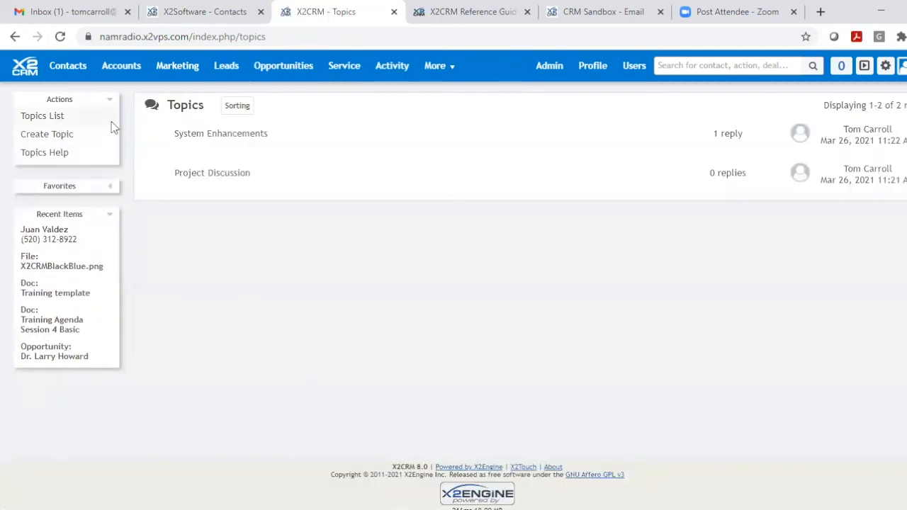
left_click(200, 177)
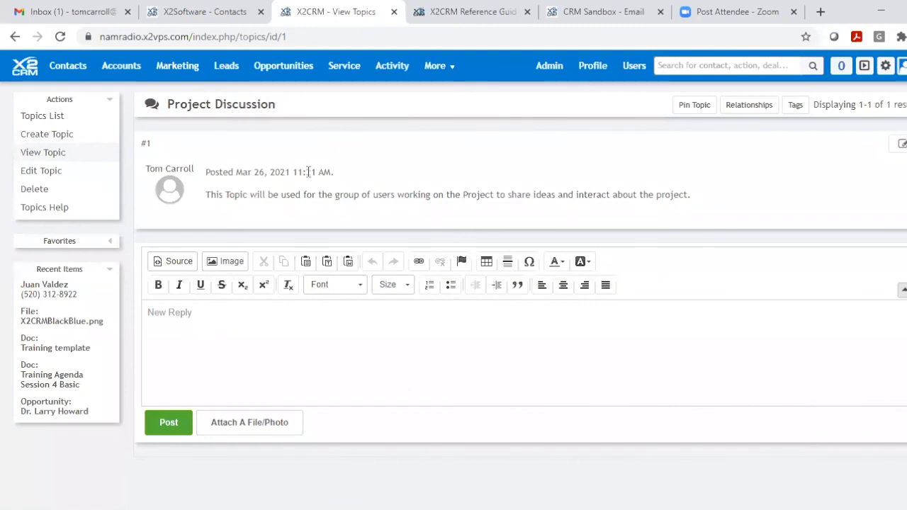
left_click(39, 118)
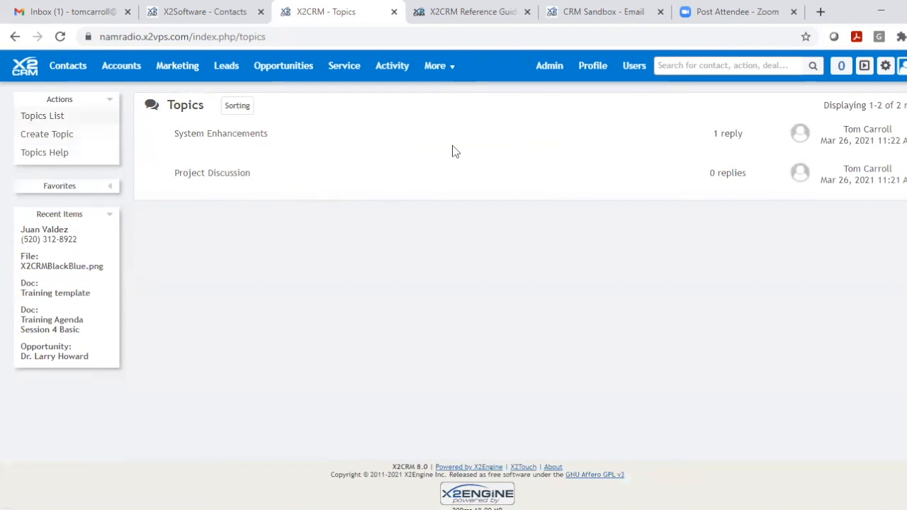
- Show the relationships of the System Enhancements topic, pin and unpin the topic, and return to the Topics list
left_click(239, 137)
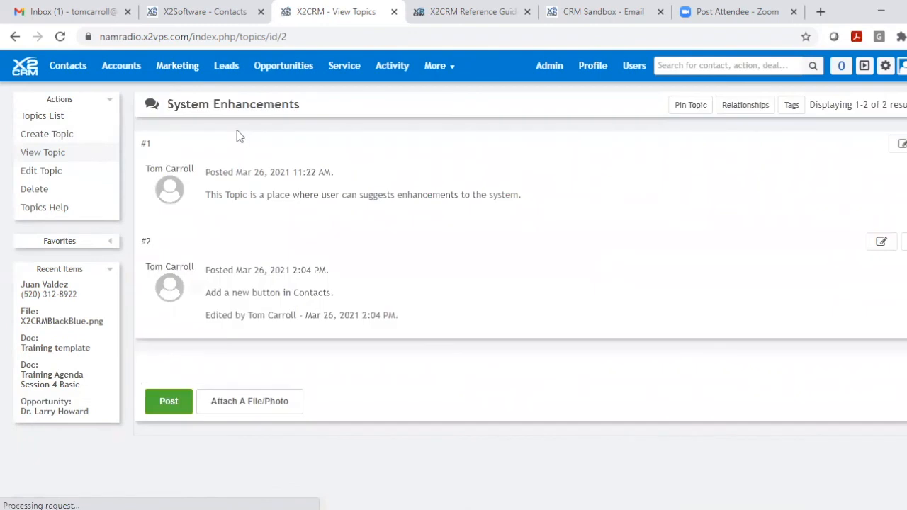
left_click(749, 108)
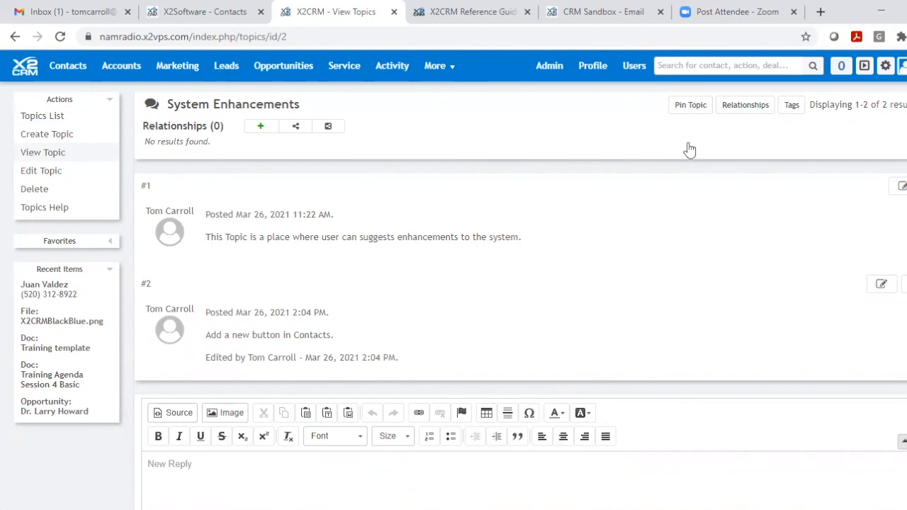
left_click(691, 106)
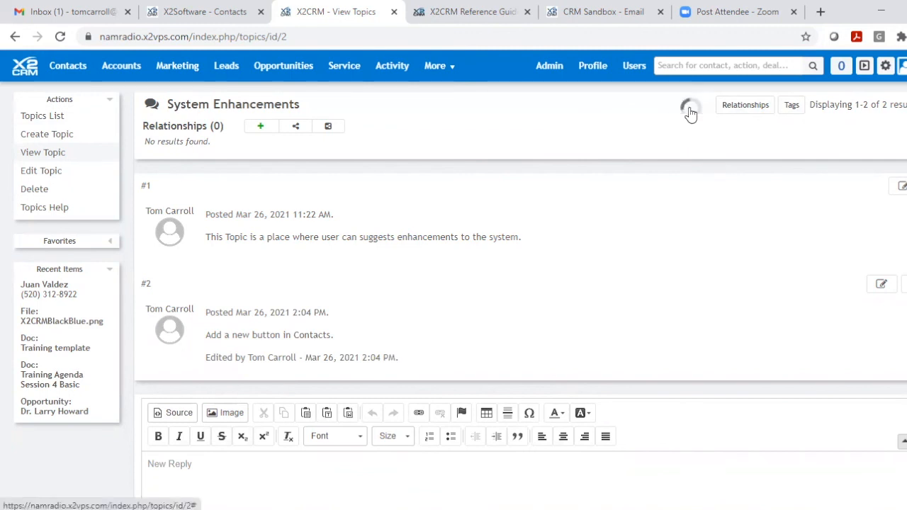
left_click(689, 107)
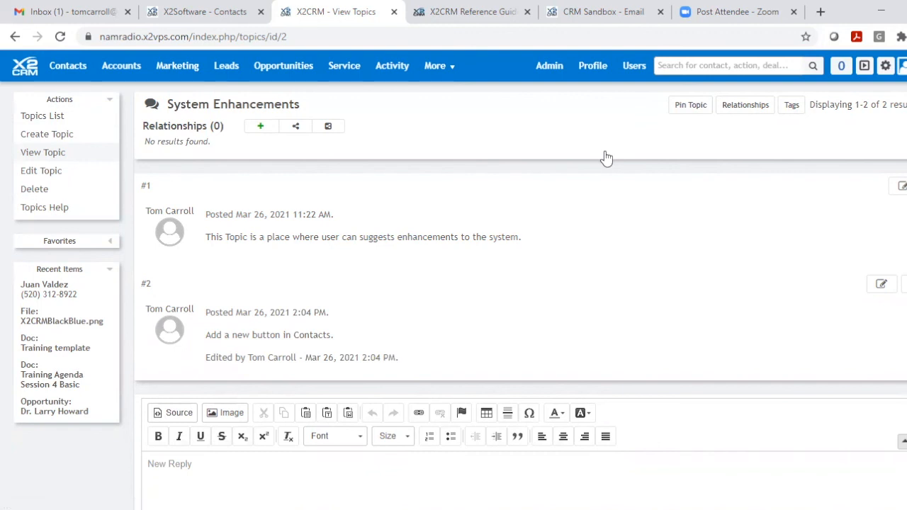
left_click(33, 117)
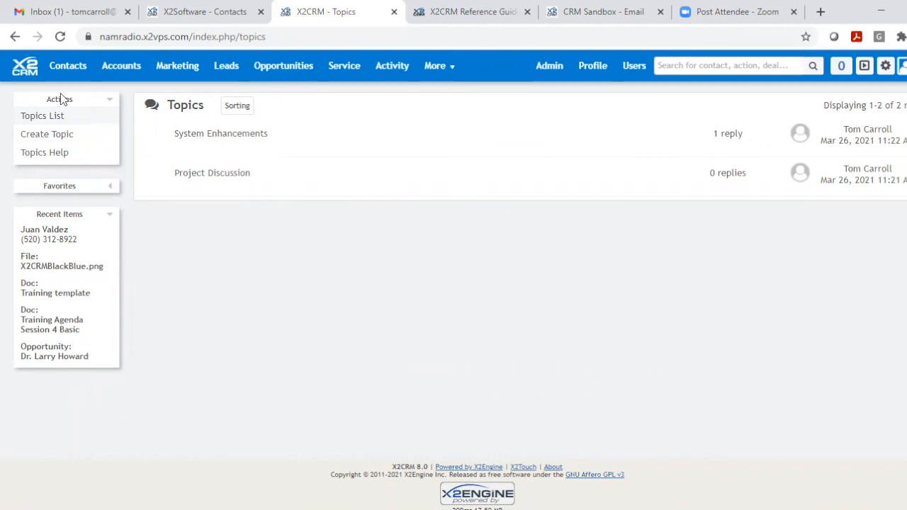
- Go to the profile dashboard, expand the Training Agenda Session 4 Basic widget and review the session's agenda
left_click(25, 69)
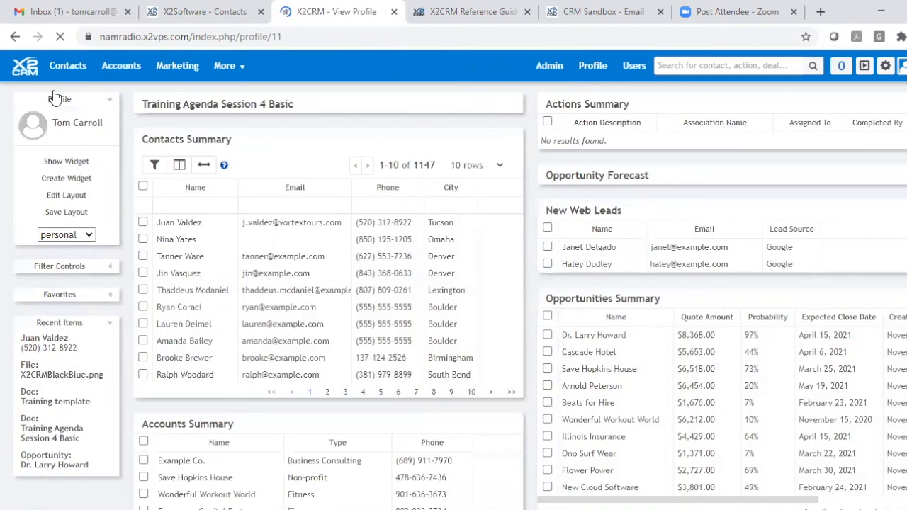
left_click(489, 105)
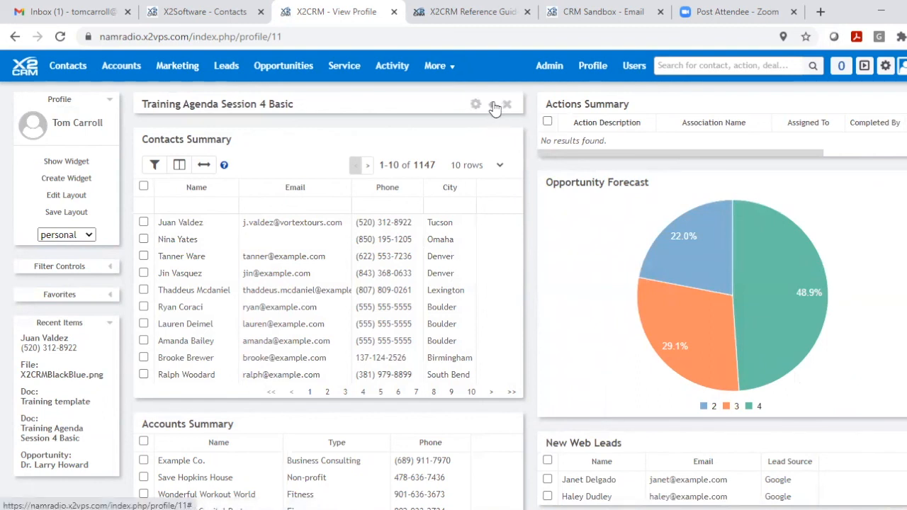
left_click(491, 105)
scroll(494, 260, "down", 10)
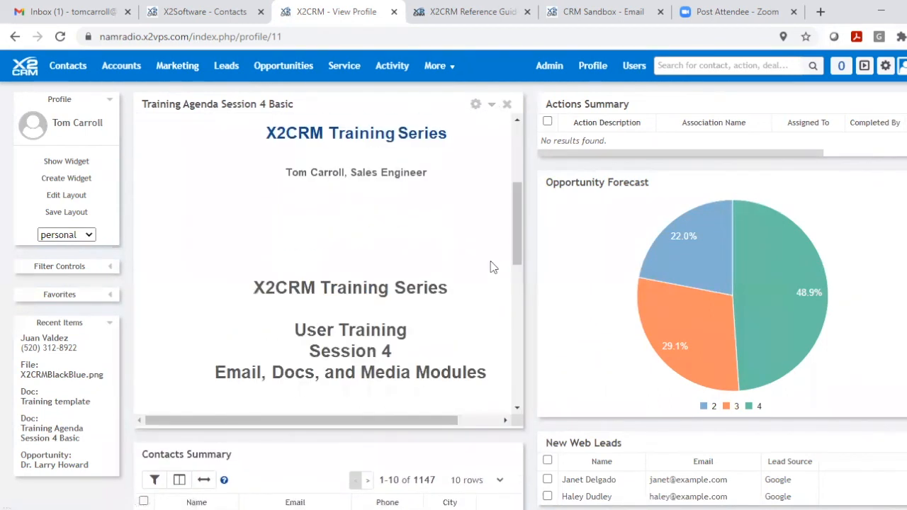
scroll(487, 258, "down", 1)
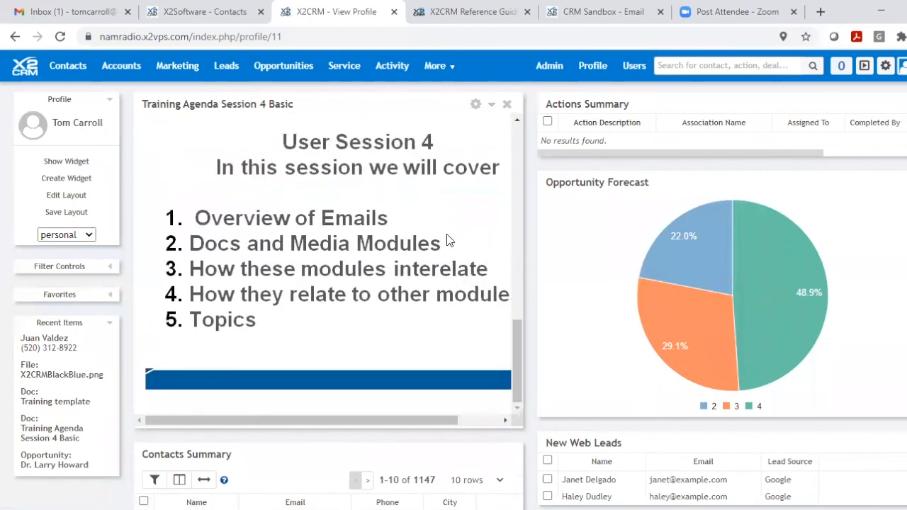